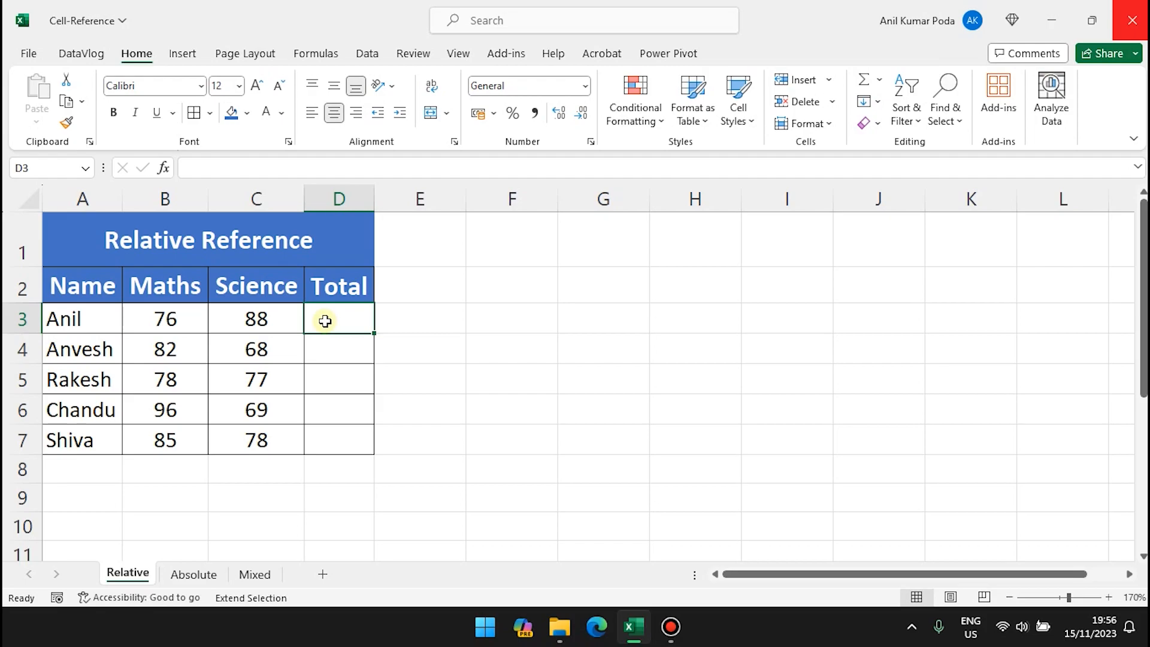
# End the extended selection mode and select cells A3, C5 and D4 in turn to examine their cell addresses
pyautogui.press('F8')
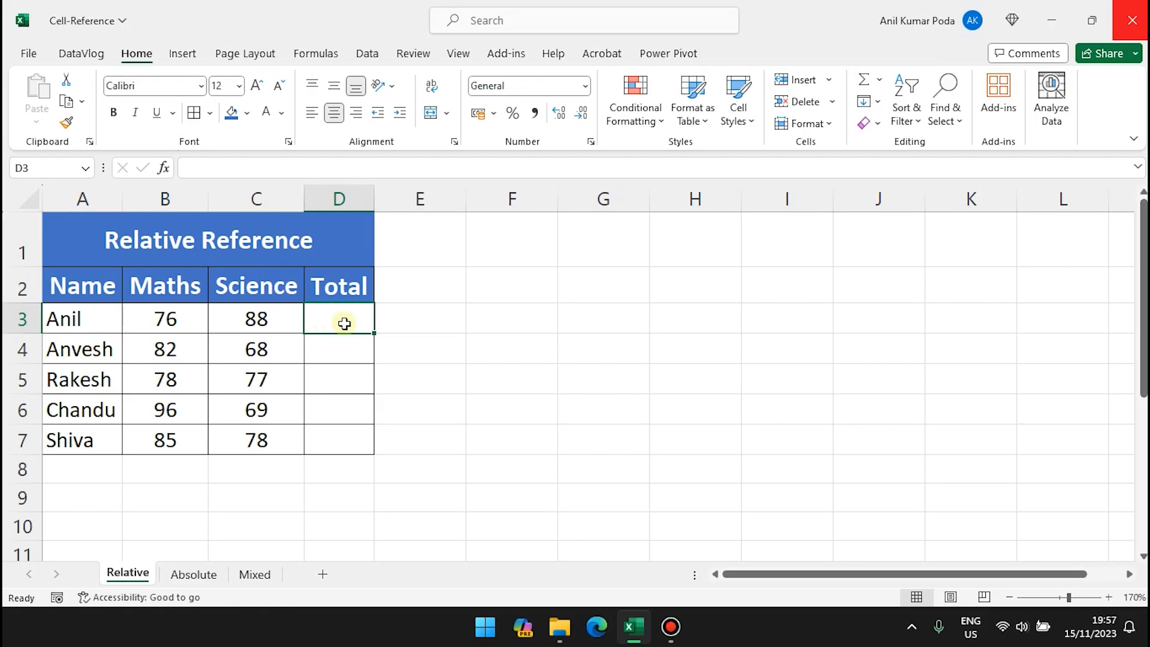
pyautogui.click(93, 319)
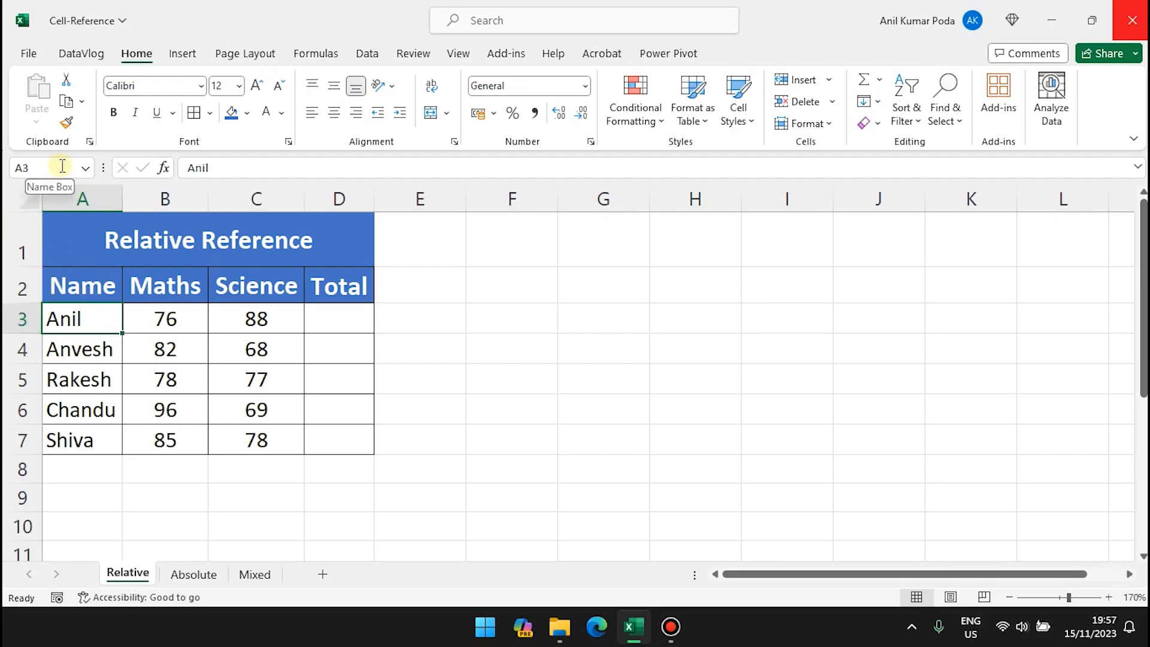
pyautogui.click(246, 377)
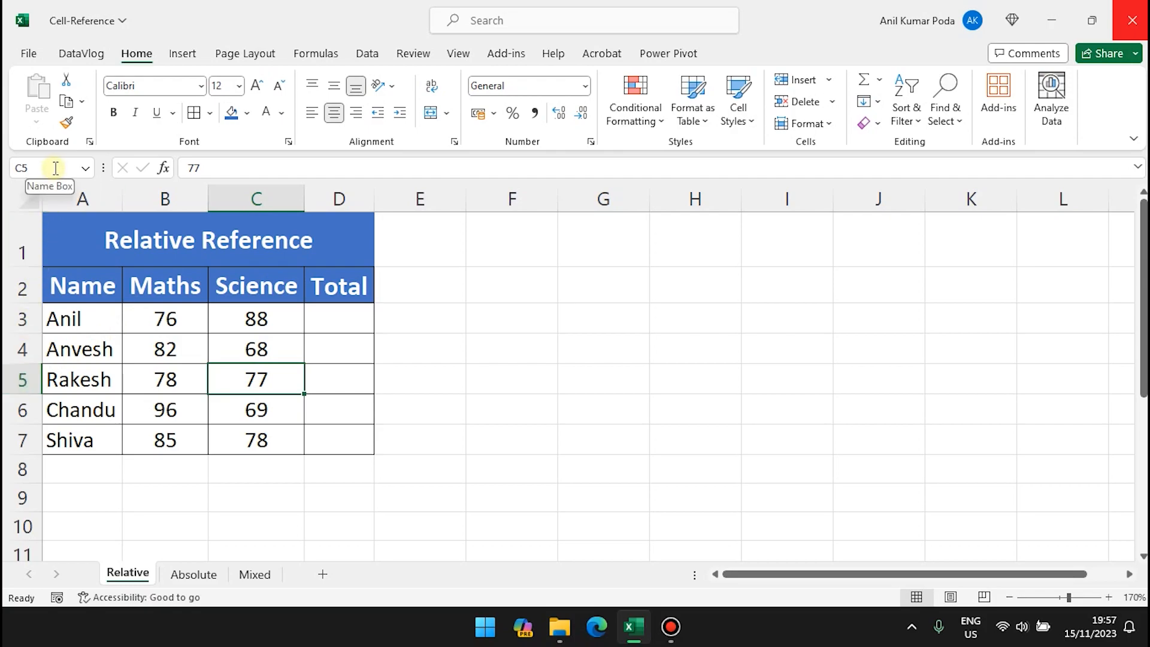
pyautogui.click(337, 357)
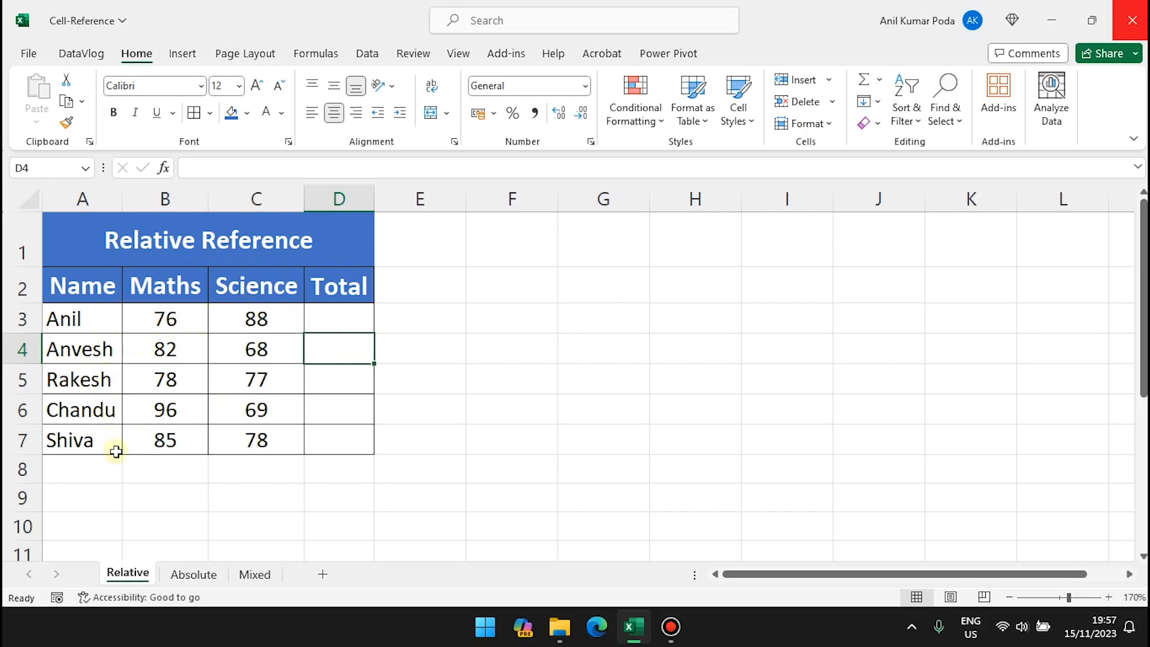
# Enter the formula =B3+C3 in cell D3 to total the first student's Maths and Science marks
pyautogui.click(331, 322)
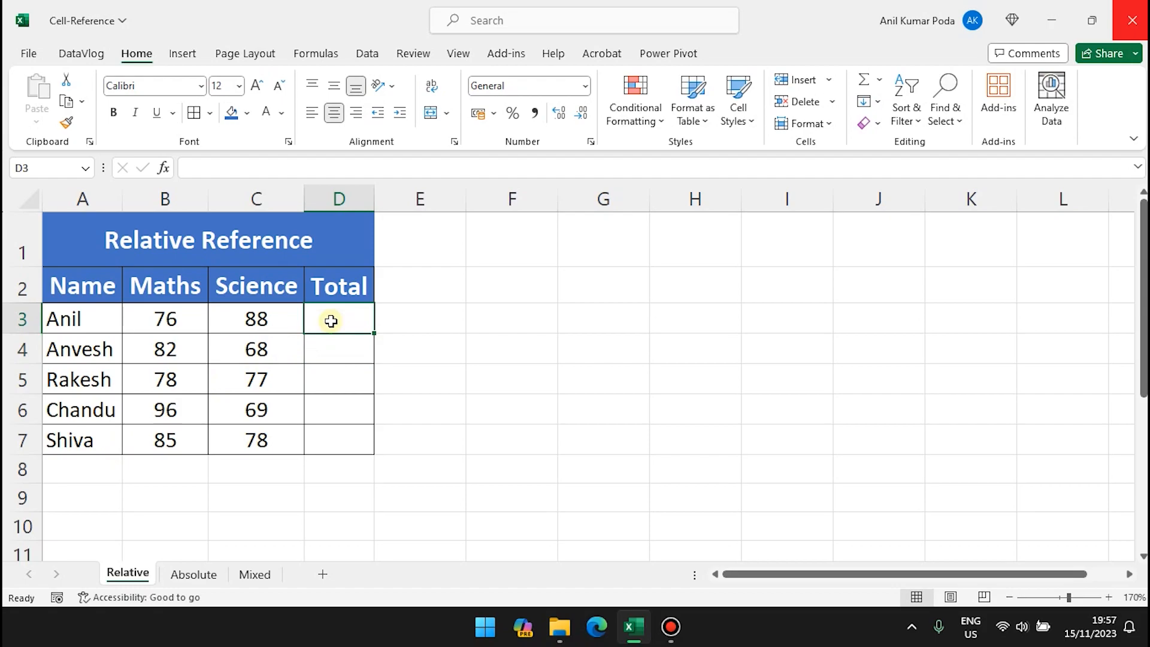
pyautogui.write('=')
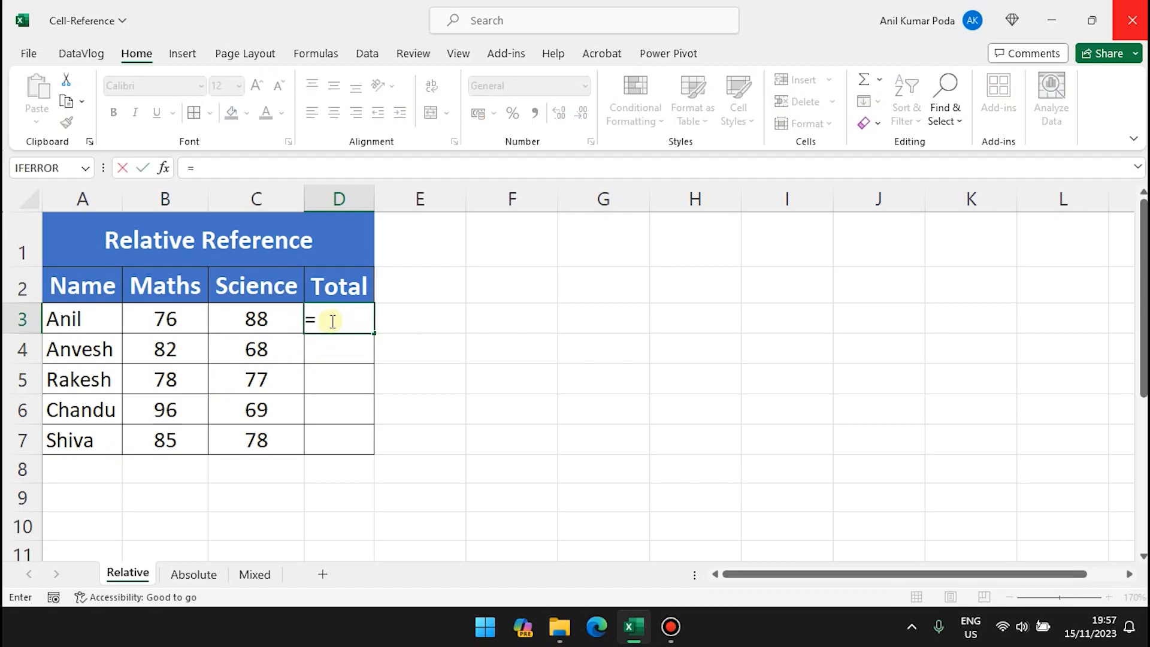
pyautogui.click(173, 320)
pyautogui.write('+')
pyautogui.click(269, 326)
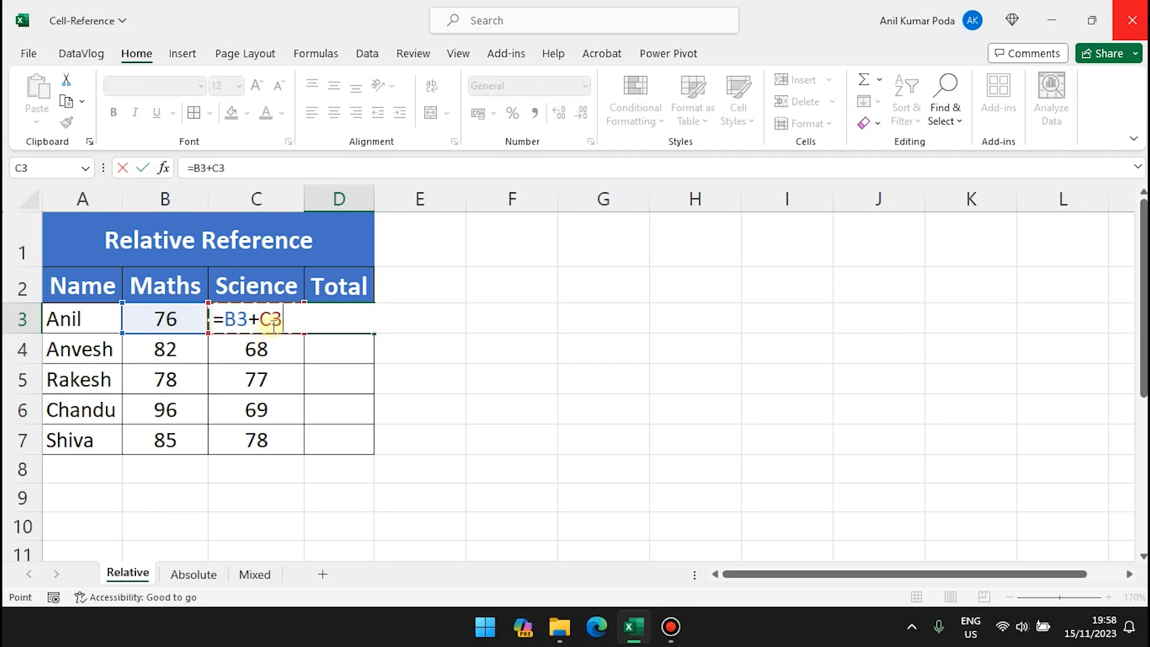
pyautogui.press('Return')
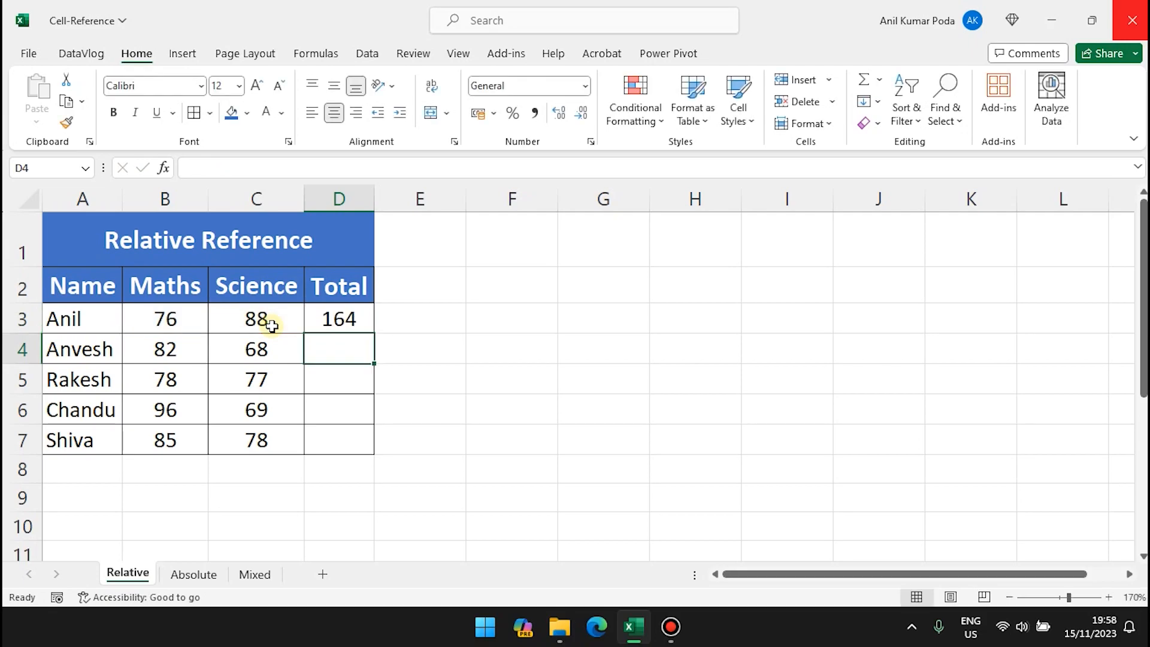
# Fill the total formula from D3 down through D7
pyautogui.click(368, 313)
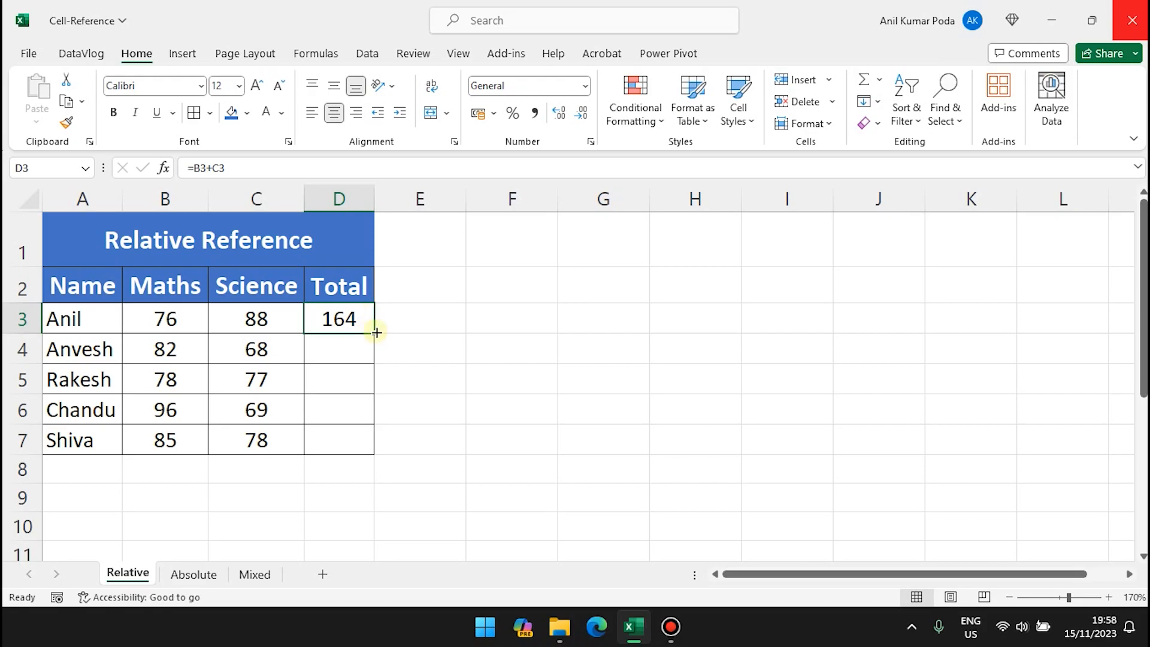
pyautogui.moveTo(376, 332); pyautogui.dragTo(372, 459)
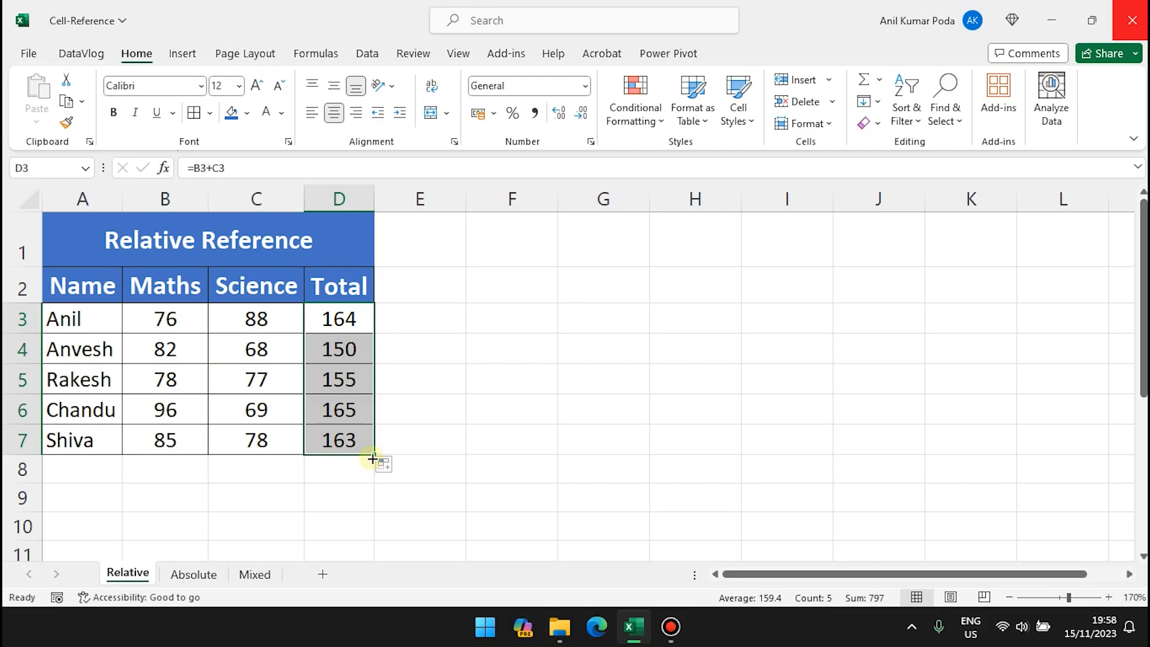
pyautogui.click(352, 341)
pyautogui.click(342, 323)
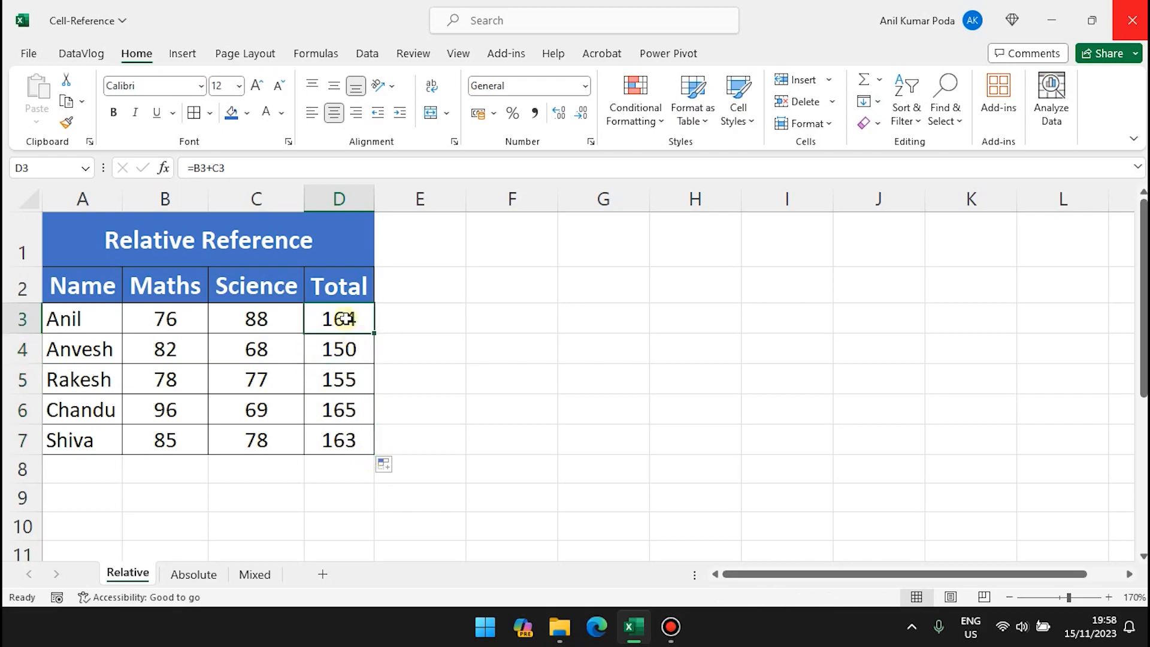
# Select D3:D7 and display the cell formulas to examine their references, then return to the calculated values
pyautogui.moveTo(365, 322); pyautogui.dragTo(349, 441)
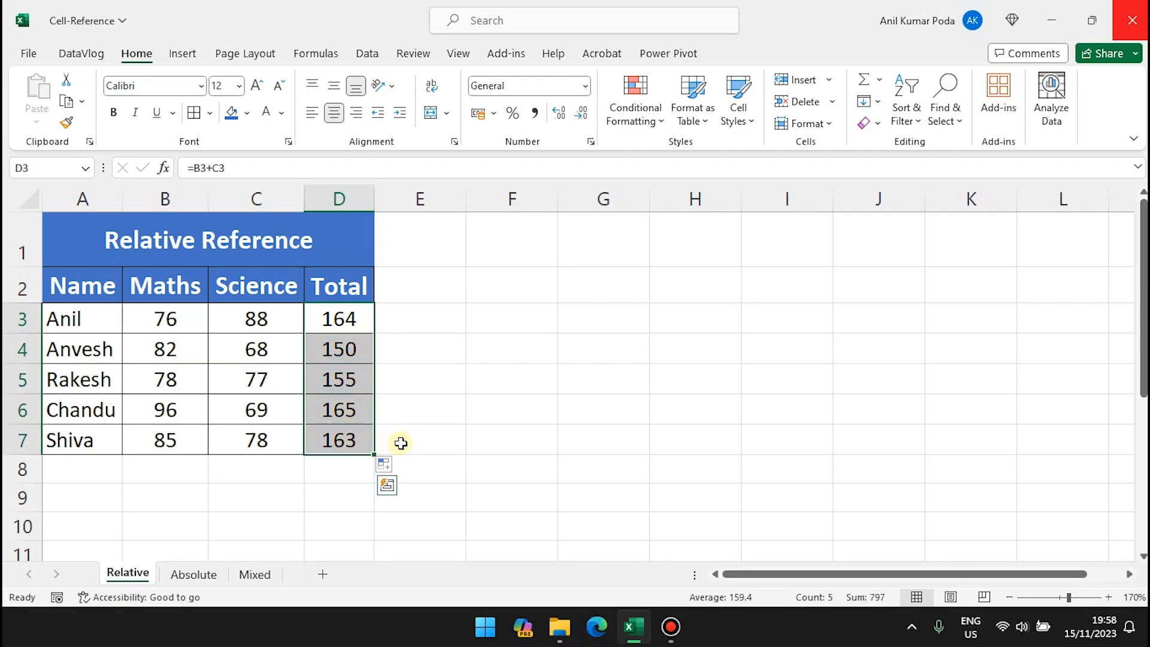
pyautogui.hotkey('ctrl', '`')
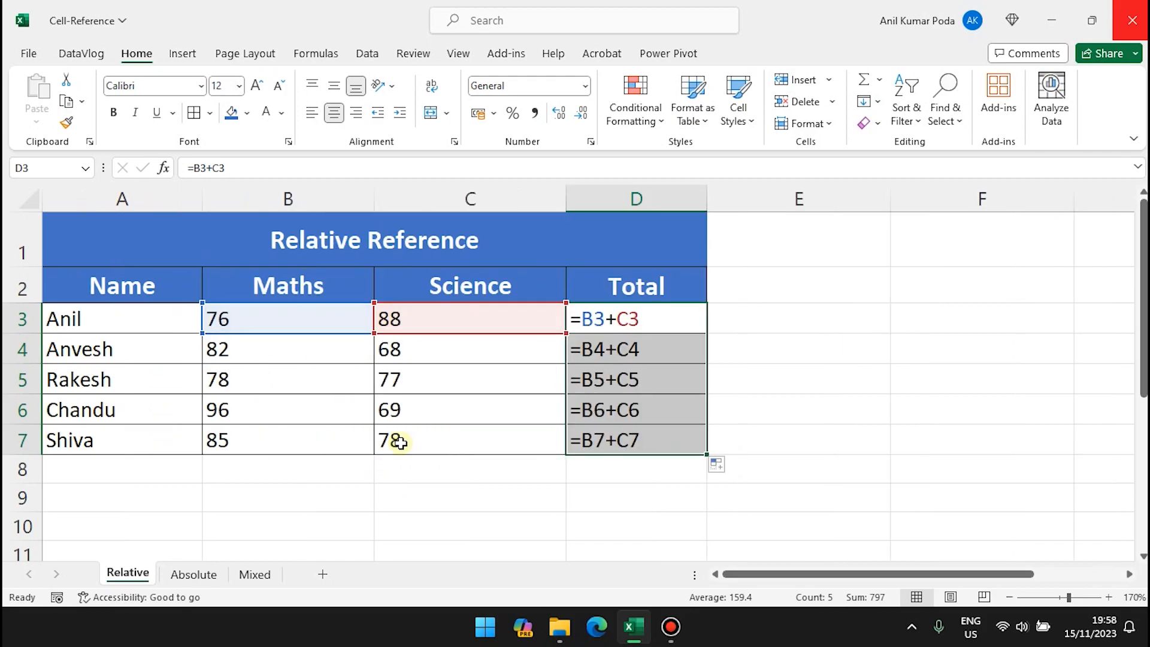
pyautogui.hotkey('ctrl', '`')
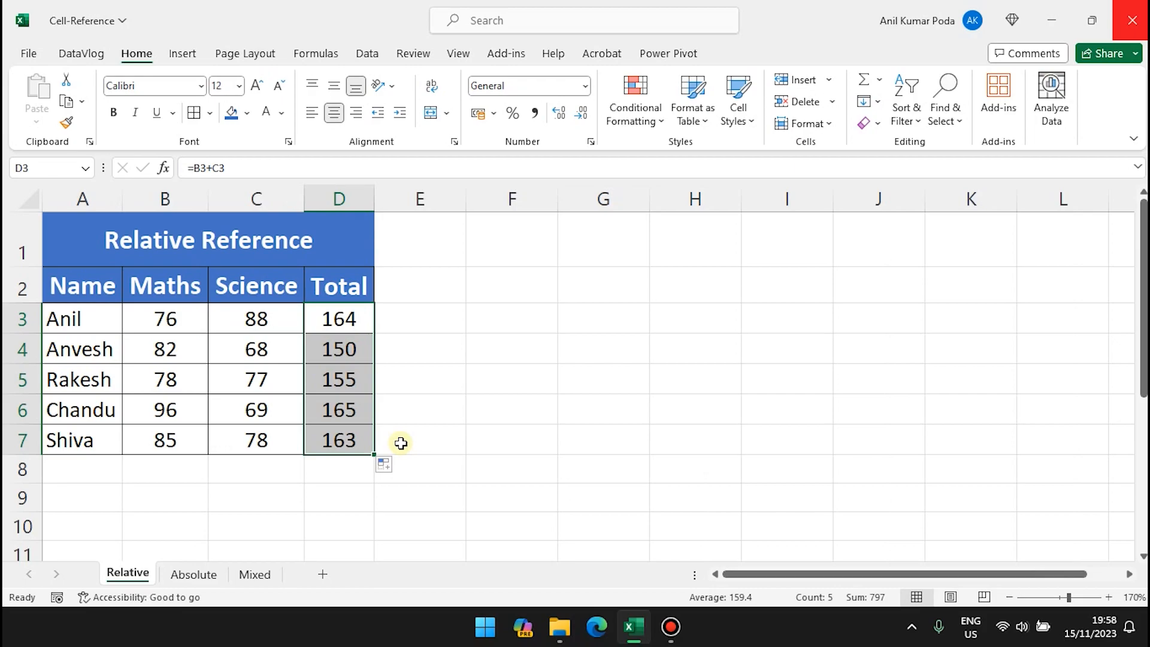
# Turn on Show Formulas to compare the row references in the Total column with D3, then turn it off
pyautogui.click(316, 53)
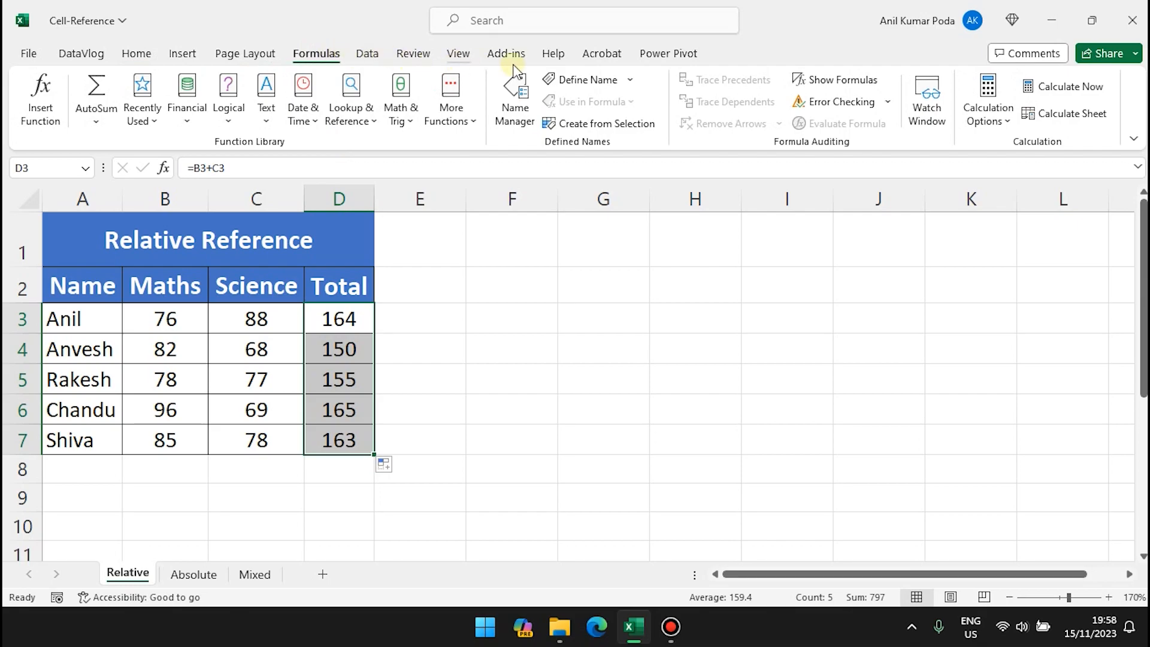
pyautogui.click(837, 78)
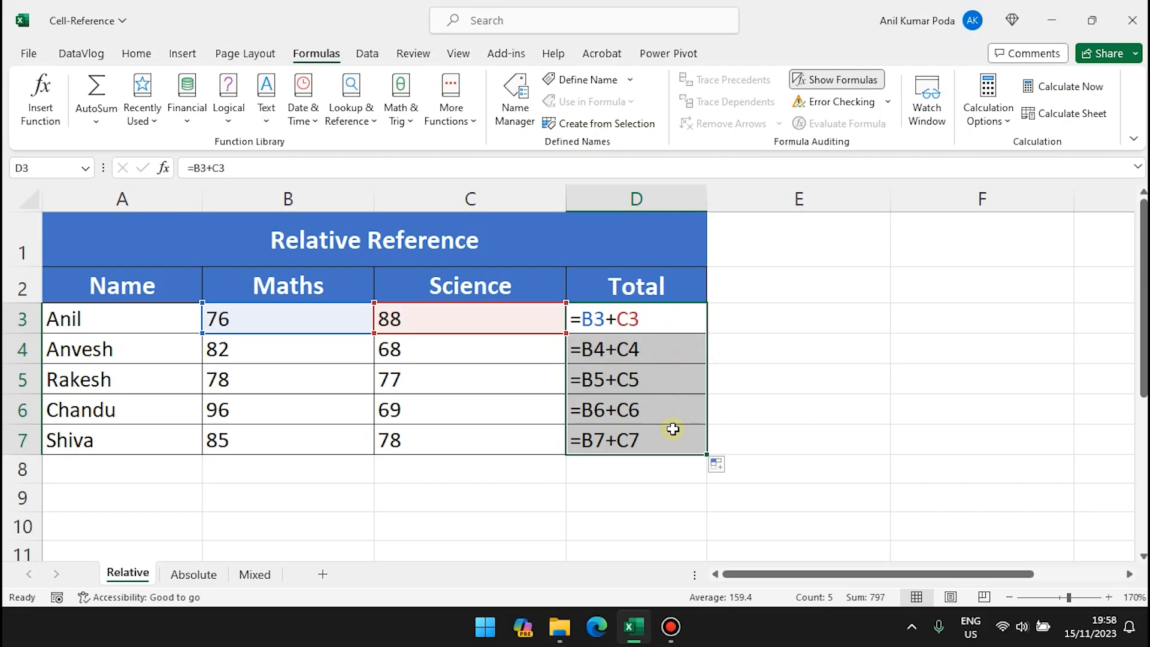
pyautogui.click(657, 320)
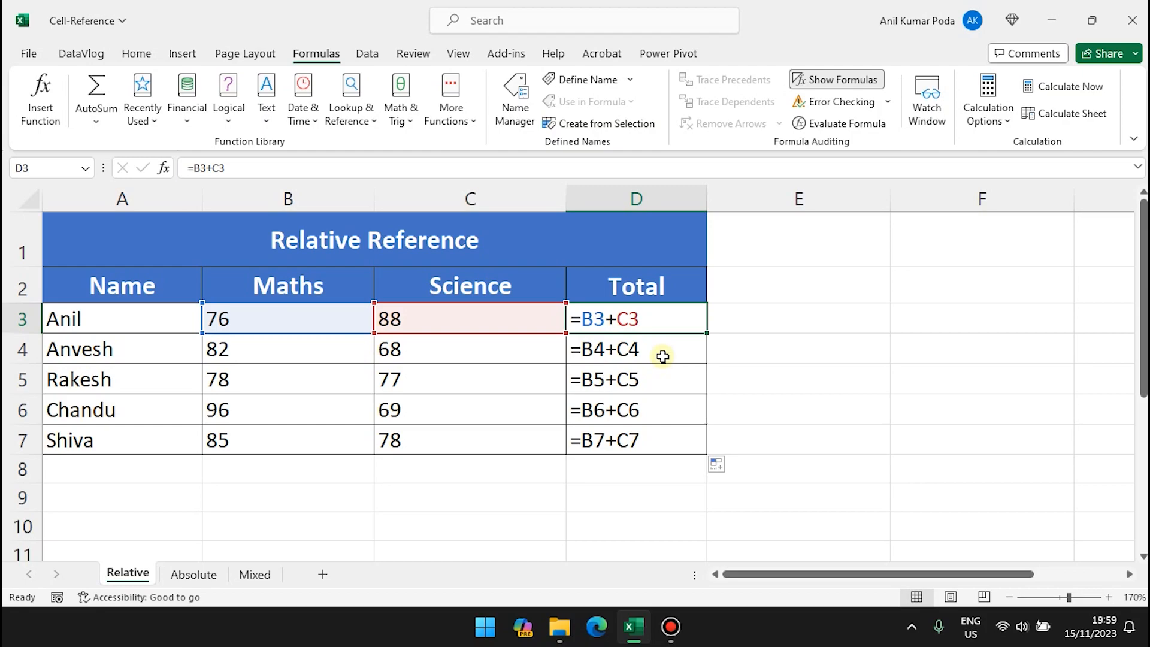
pyautogui.click(837, 80)
# Clear the totals in D4:D7 and copy the formula from D3 into D4
pyautogui.moveTo(355, 351); pyautogui.dragTo(342, 446)
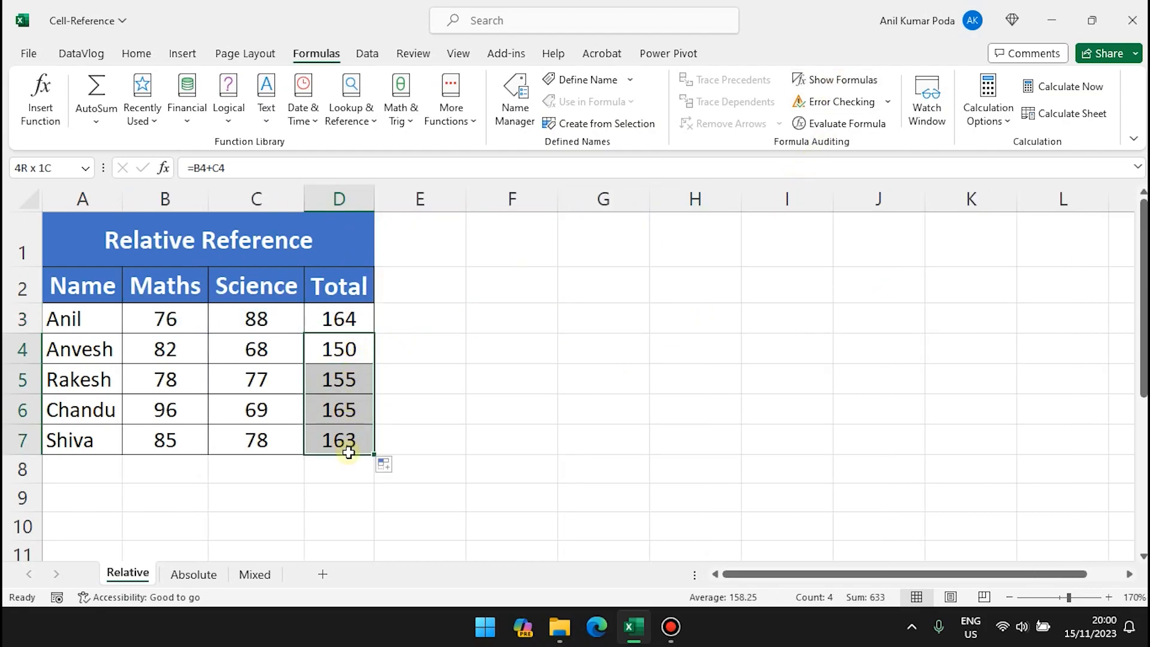
pyautogui.click(340, 318)
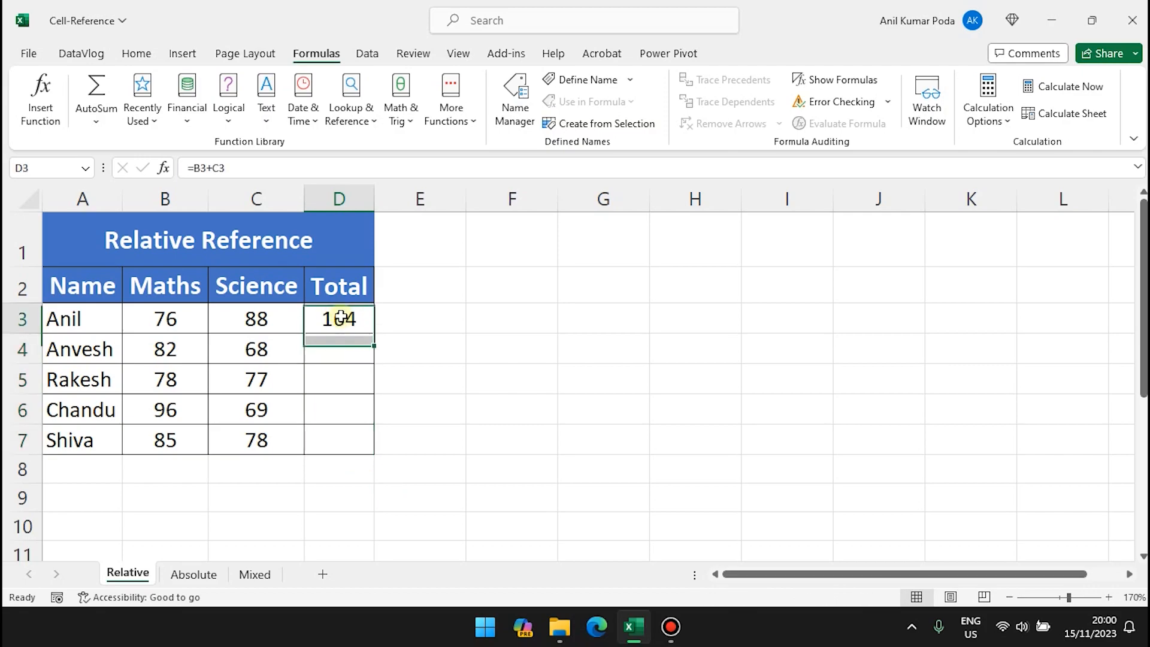
pyautogui.hotkey('ctrl', 'c')
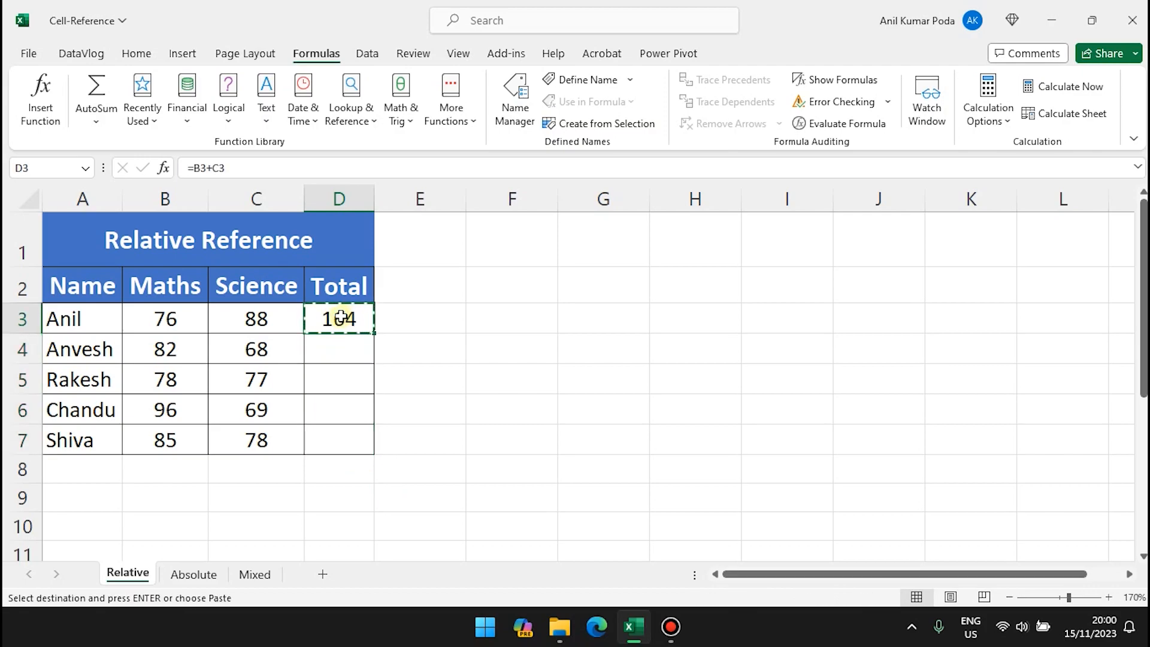
pyautogui.click(338, 353)
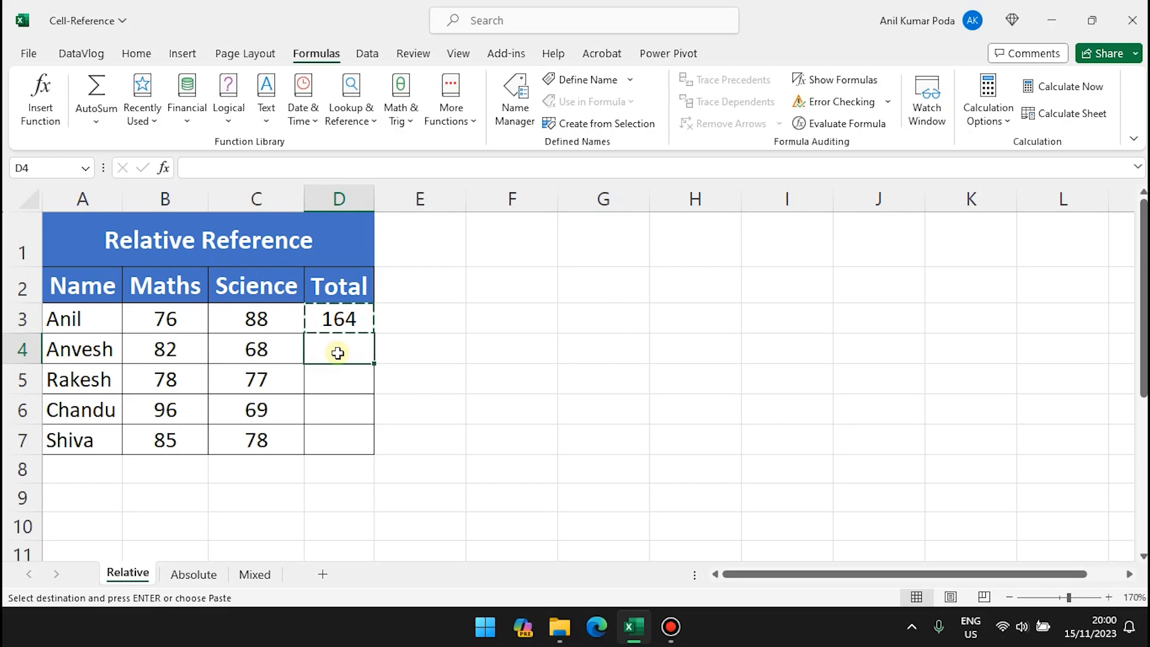
pyautogui.hotkey('ctrl', 'v')
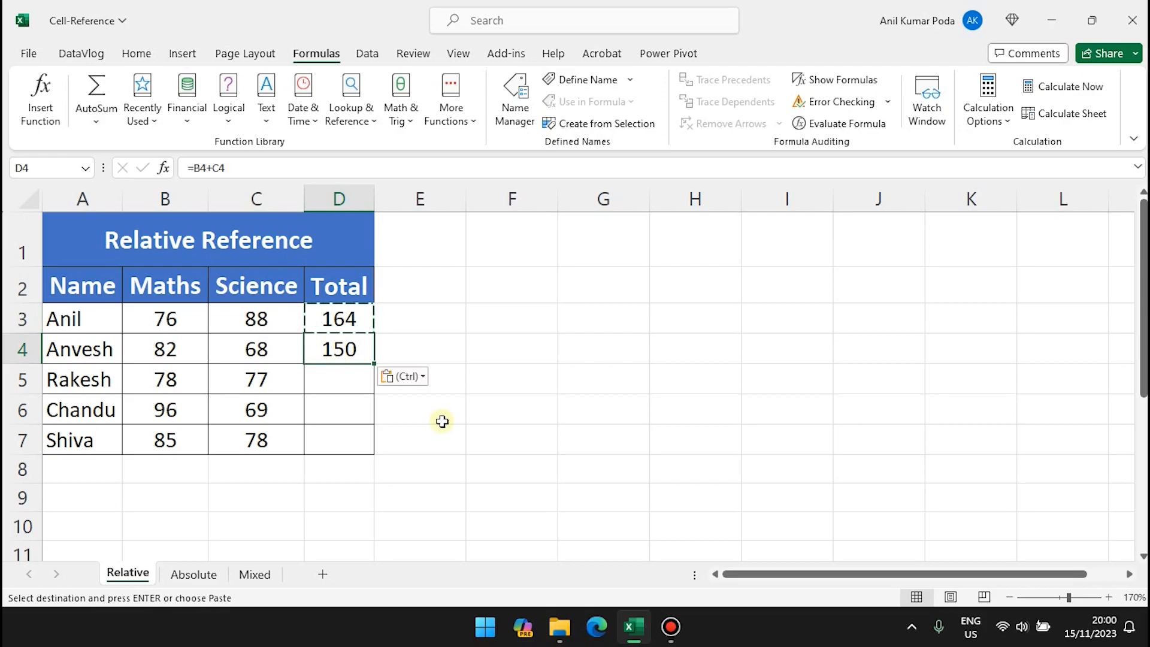
# Compare the formulas in D3 and D4, then paste the copied total formula into D4:D7
pyautogui.click(351, 318)
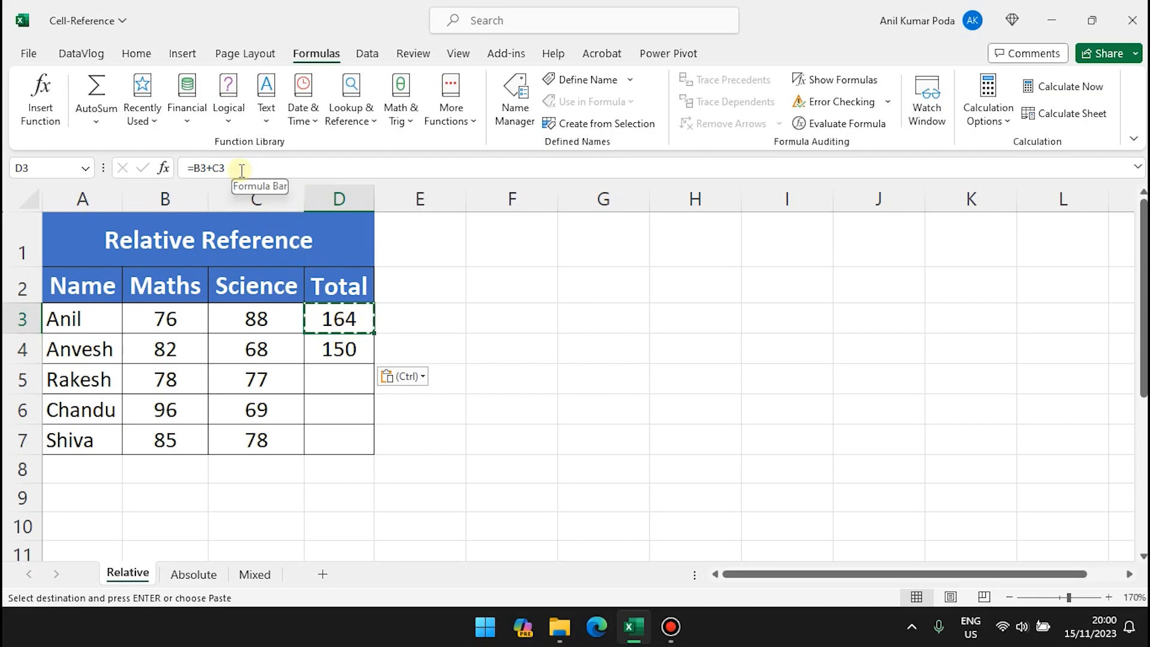
pyautogui.click(345, 355)
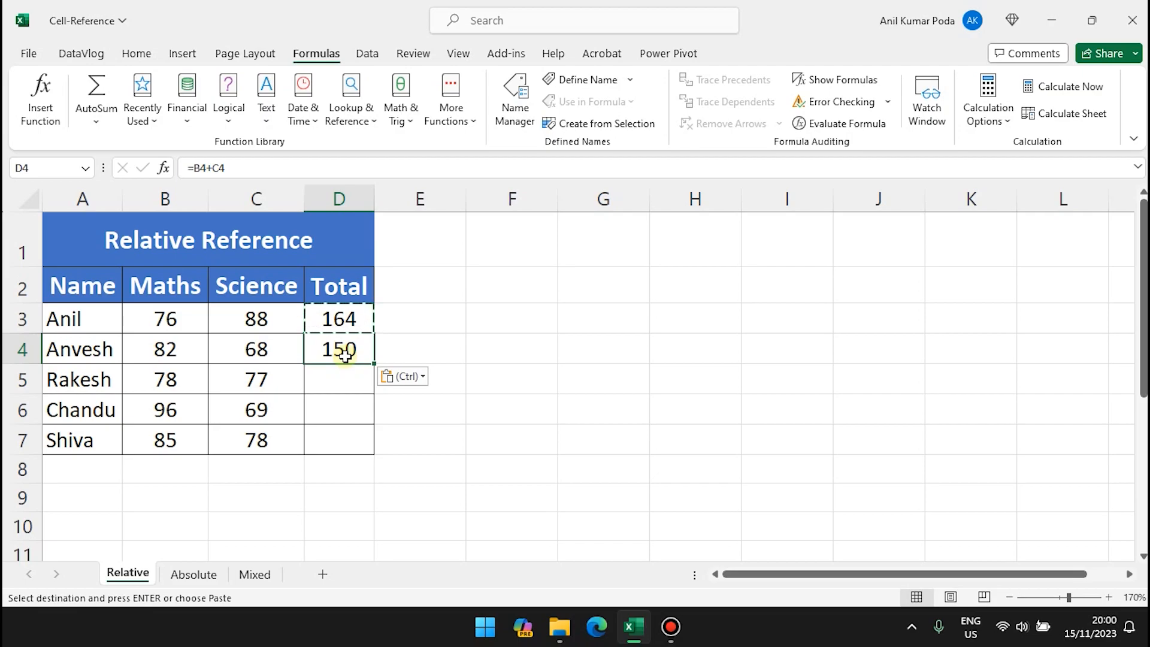
pyautogui.moveTo(344, 355); pyautogui.dragTo(335, 442)
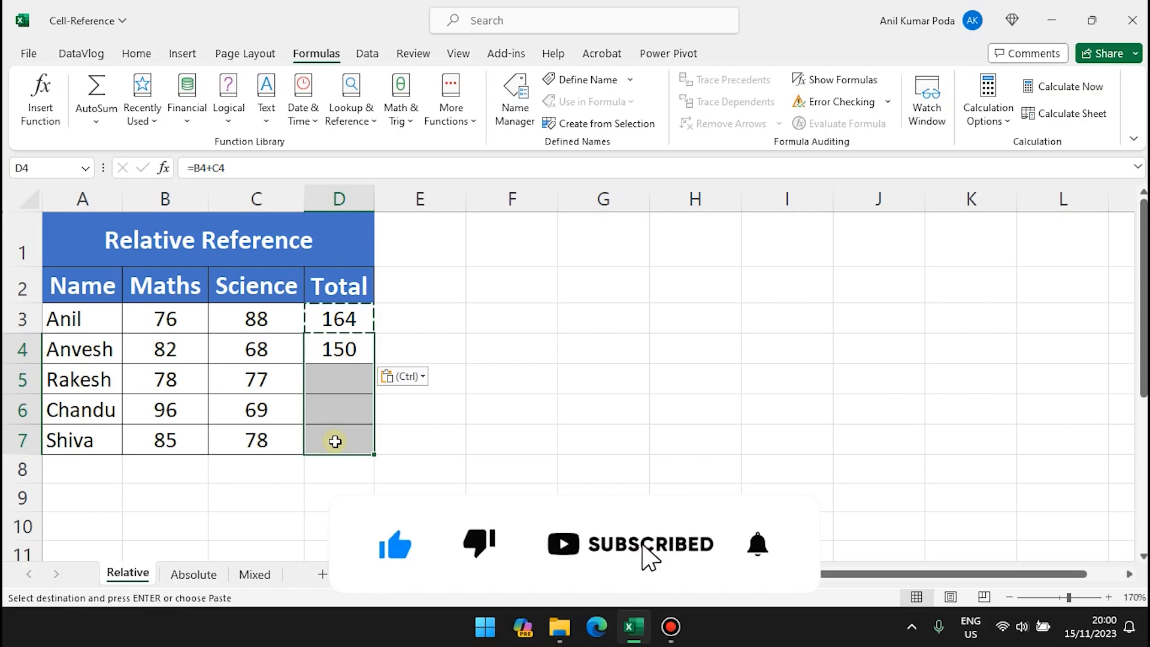
pyautogui.hotkey('ctrl', 'v')
pyautogui.click(482, 431)
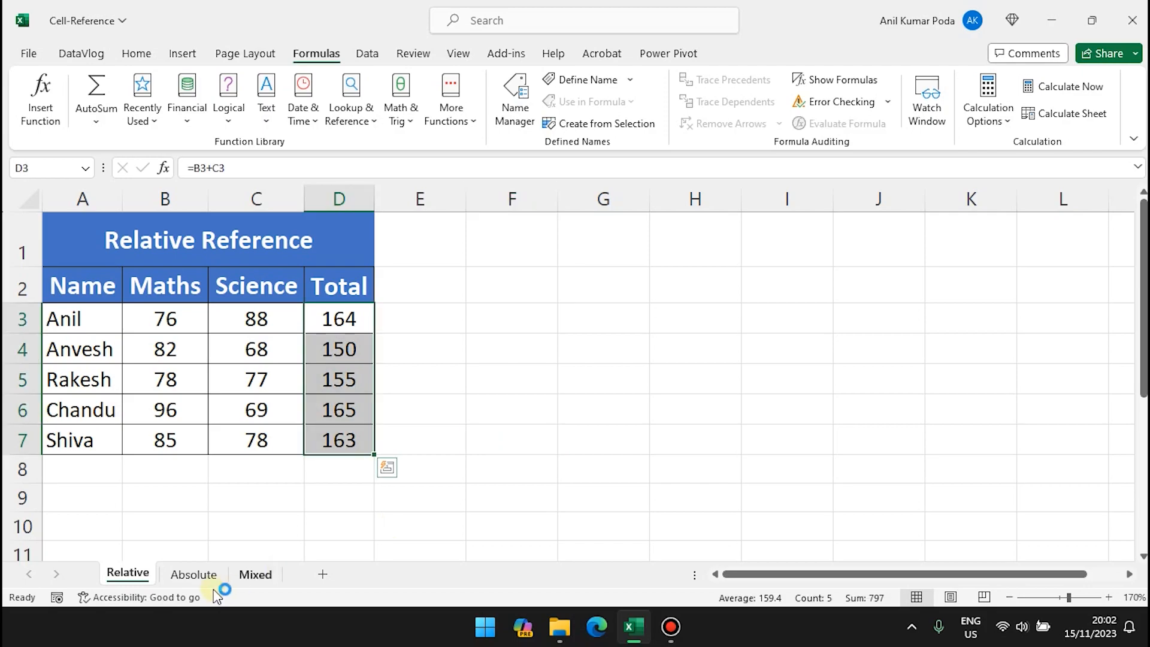
# On the Absolute sheet, enter the formula =D3/E1 in cell E3 to divide the first total by the maximum marks
pyautogui.click(192, 576)
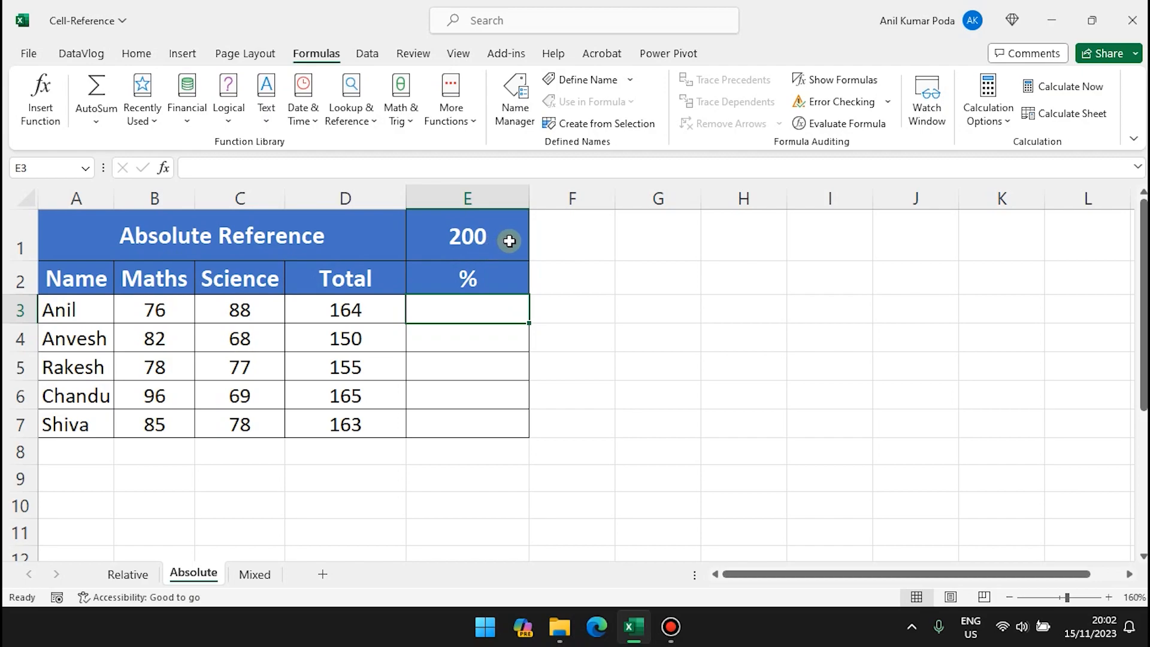
pyautogui.click(457, 308)
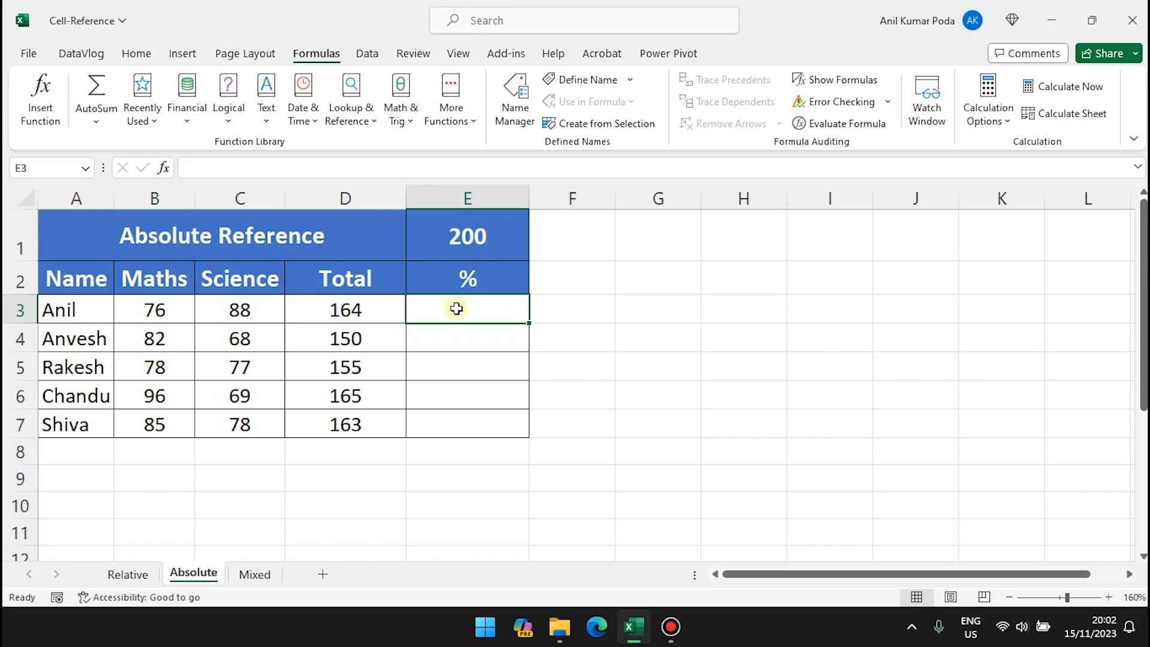
pyautogui.write('=')
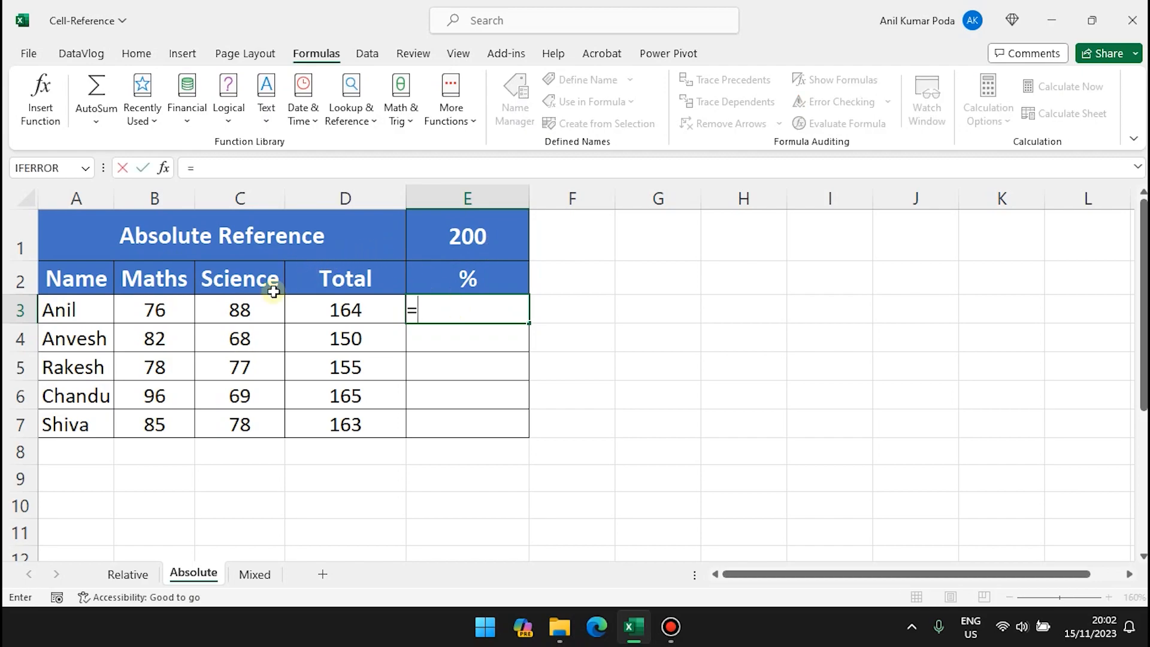
pyautogui.click(318, 304)
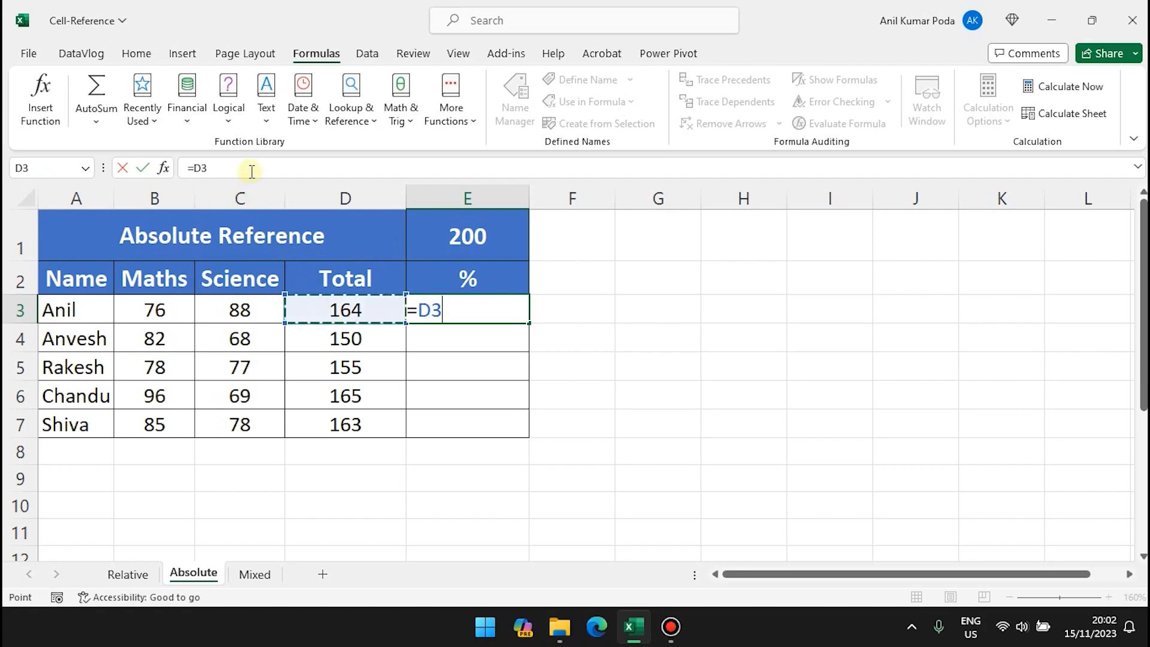
pyautogui.write('/')
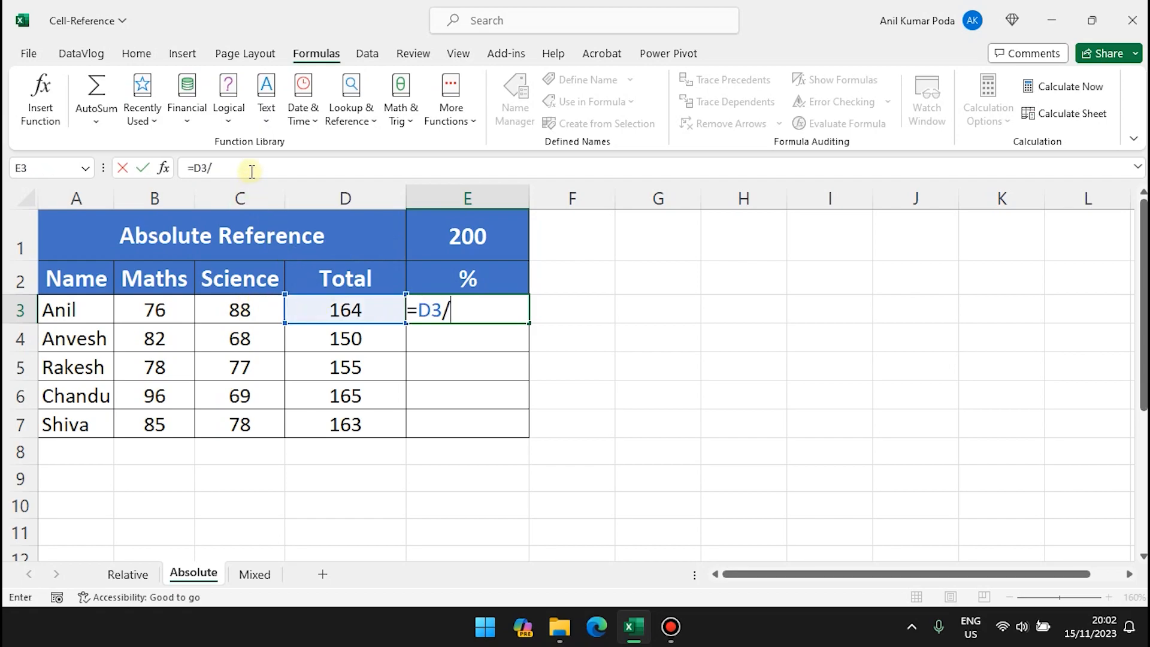
pyautogui.click(471, 233)
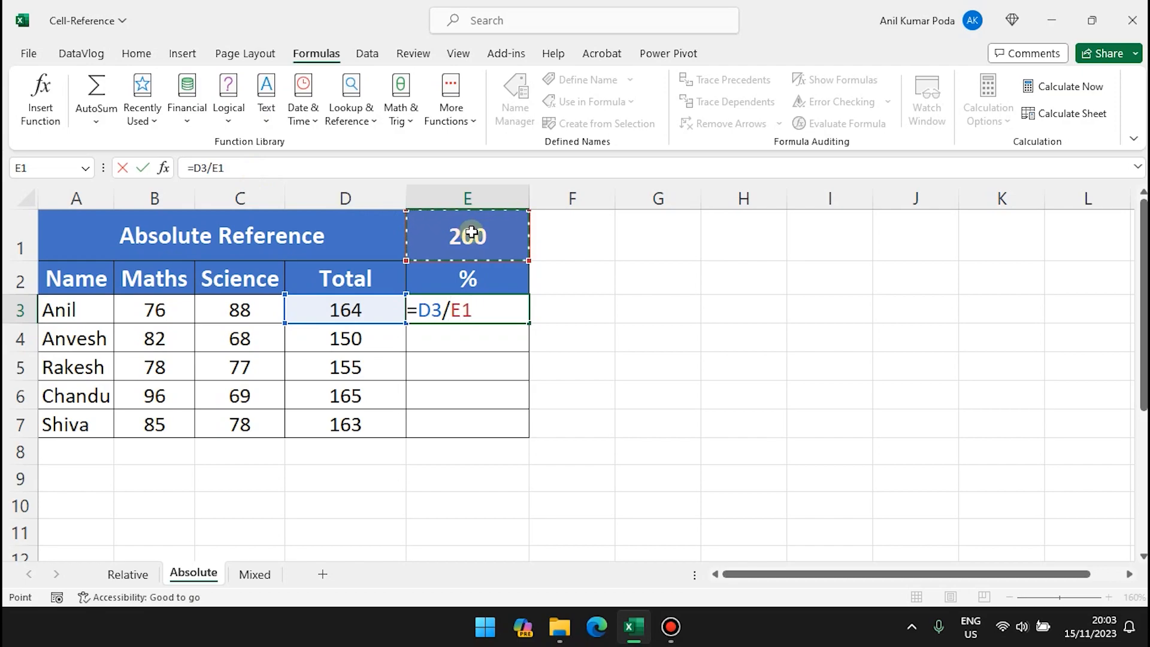
pyautogui.press('Return')
# Format E3 as a percentage, fill its formula down through E7, and select E3:E7
pyautogui.click(501, 315)
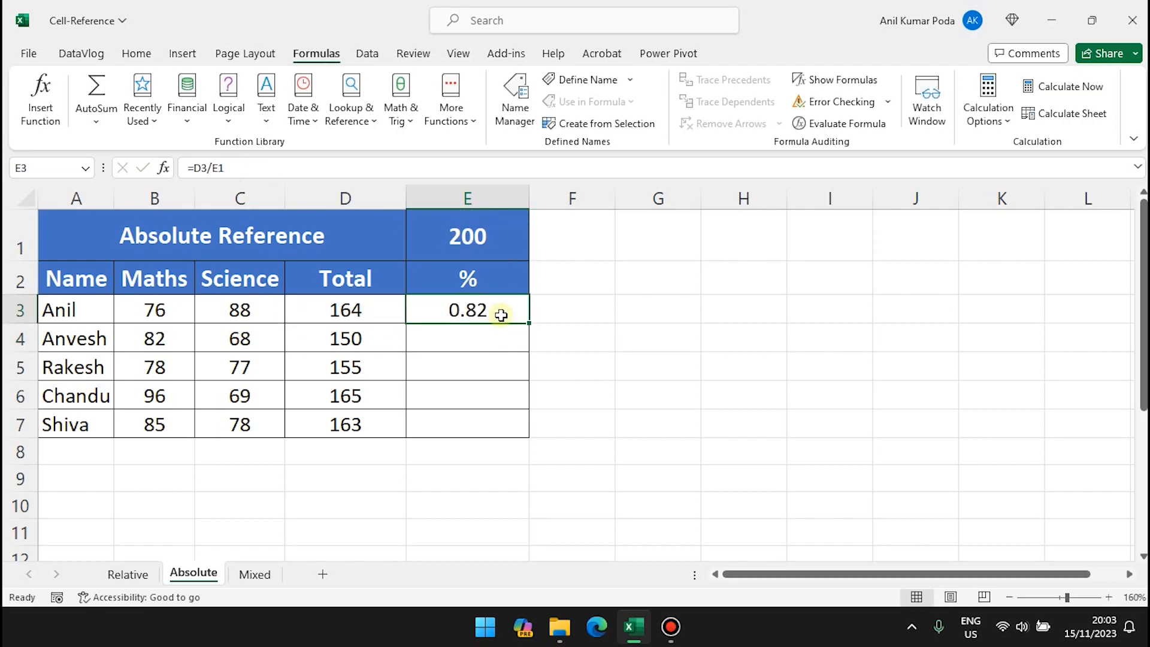
pyautogui.click(136, 53)
pyautogui.click(512, 115)
pyautogui.moveTo(529, 323); pyautogui.dragTo(527, 432)
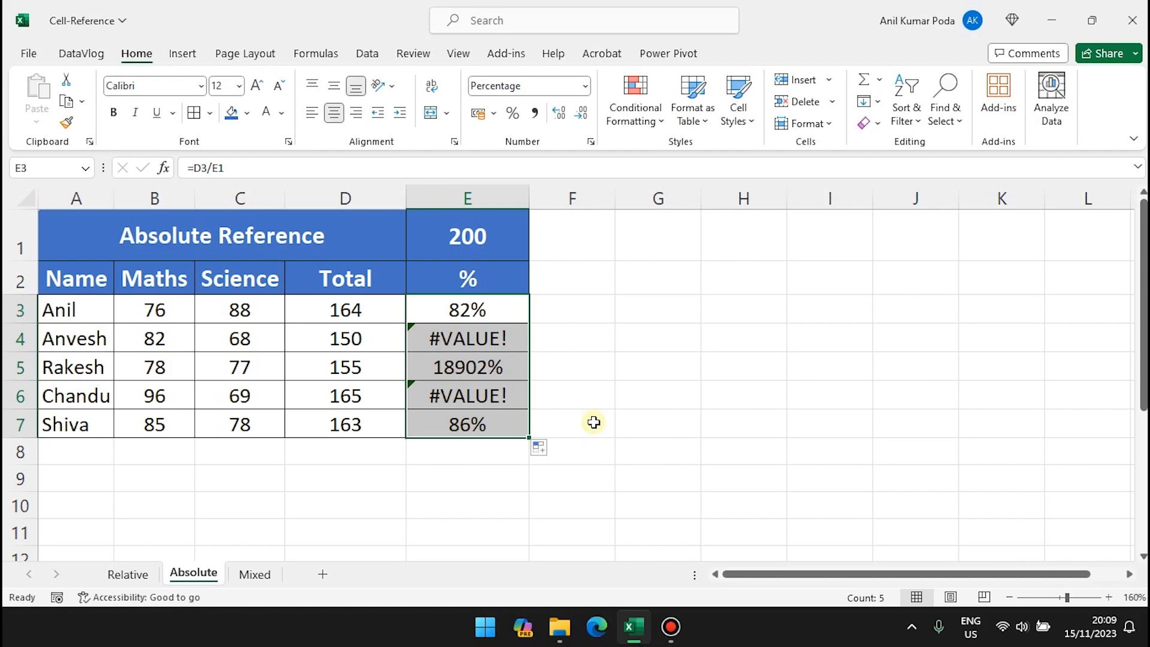
pyautogui.moveTo(502, 309); pyautogui.dragTo(486, 428)
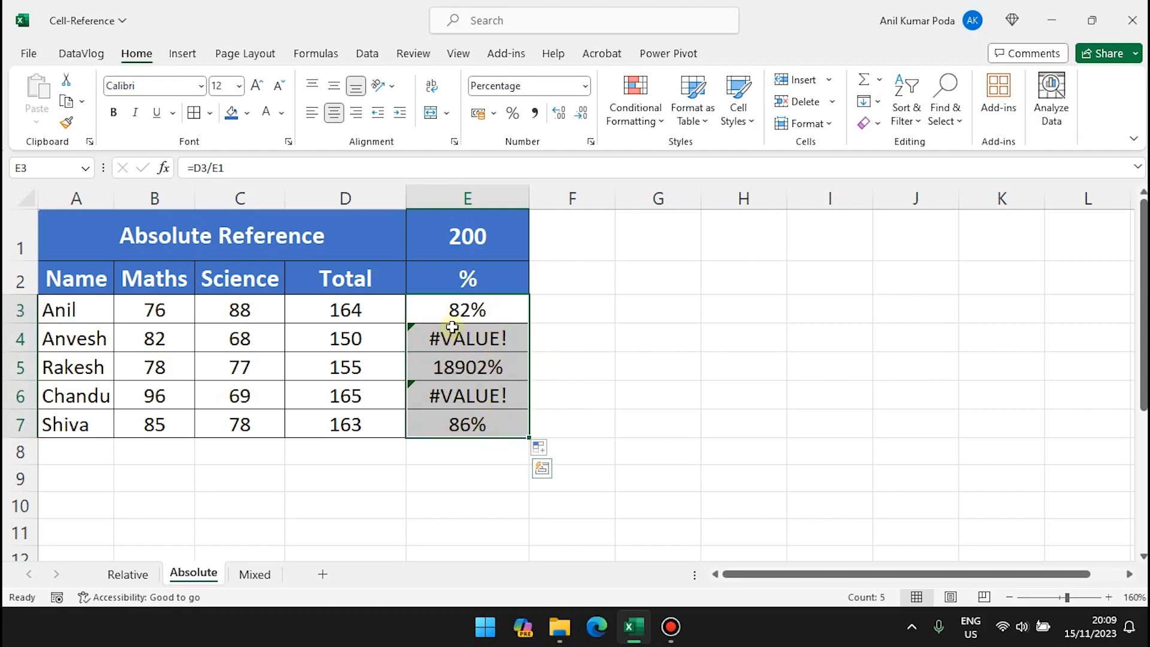
# Display the sheet's formulas and change the E3 formula to =D3/$E$1 so the maximum marks reference is absolute
pyautogui.hotkey('ctrl', '`')
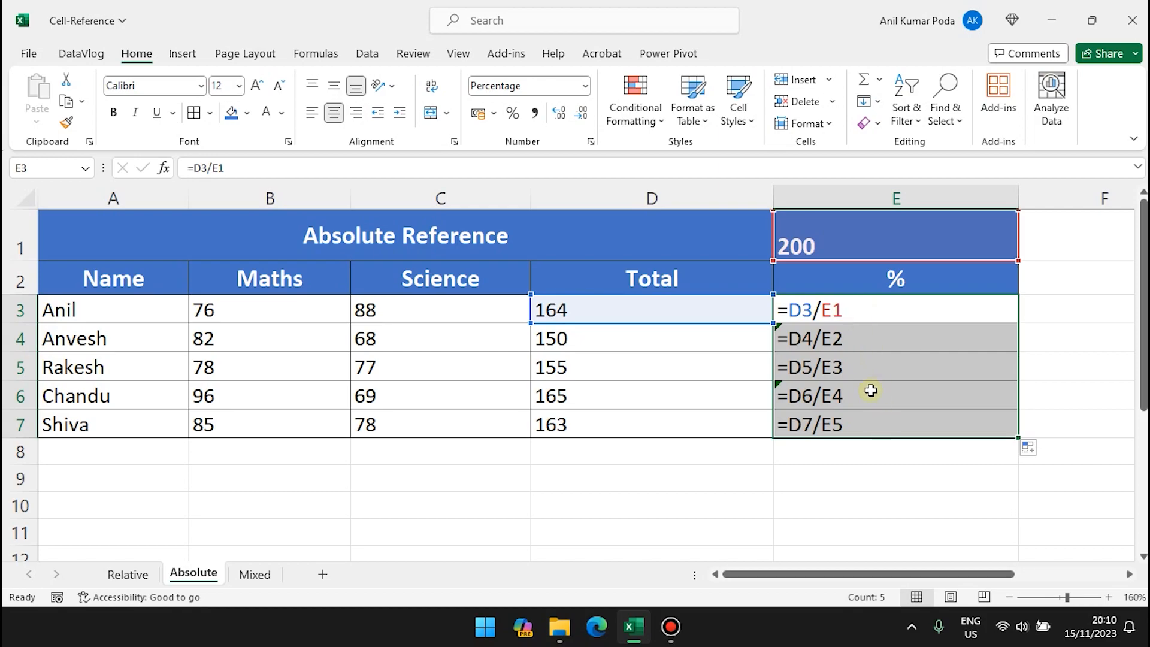
pyautogui.click(862, 317)
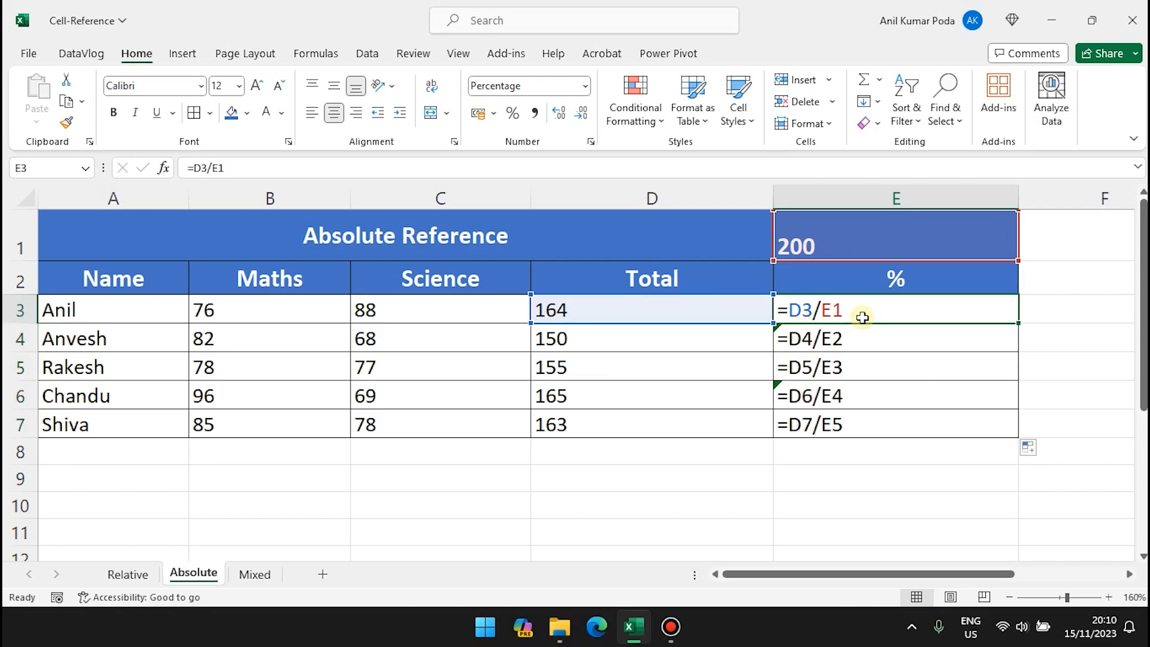
pyautogui.click(218, 167)
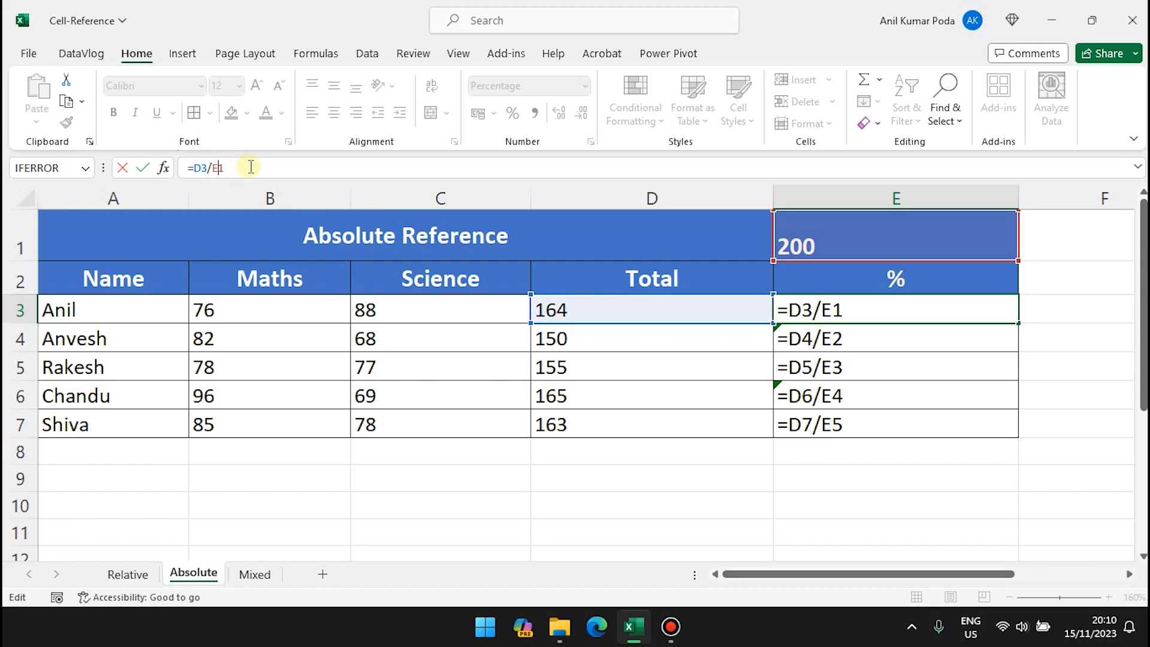
pyautogui.press('F4')
pyautogui.press('F4')
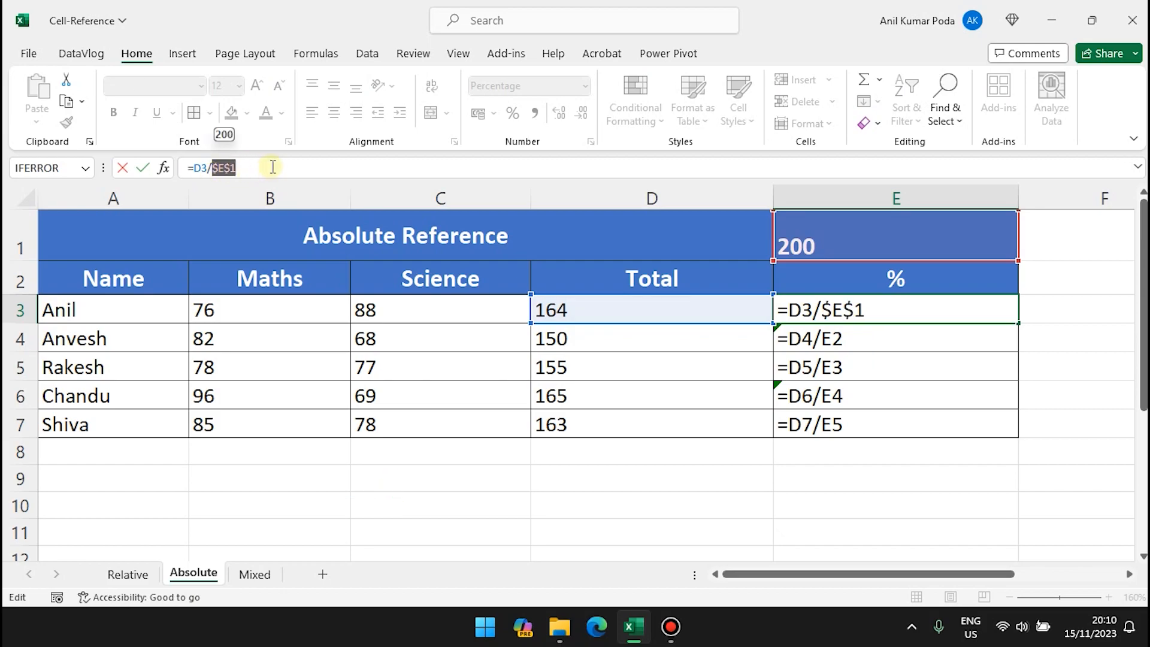
pyautogui.click(273, 167)
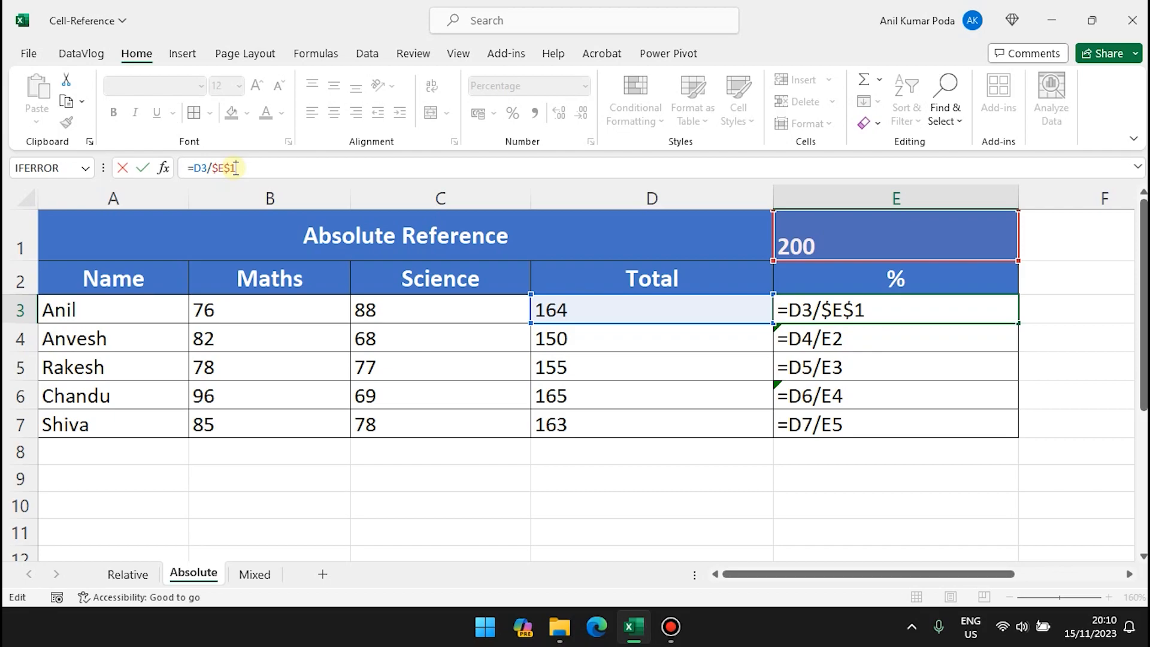
pyautogui.press('Return')
# Fill the E3 formula down through E7 and switch the sheet back to showing calculated values
pyautogui.click(910, 307)
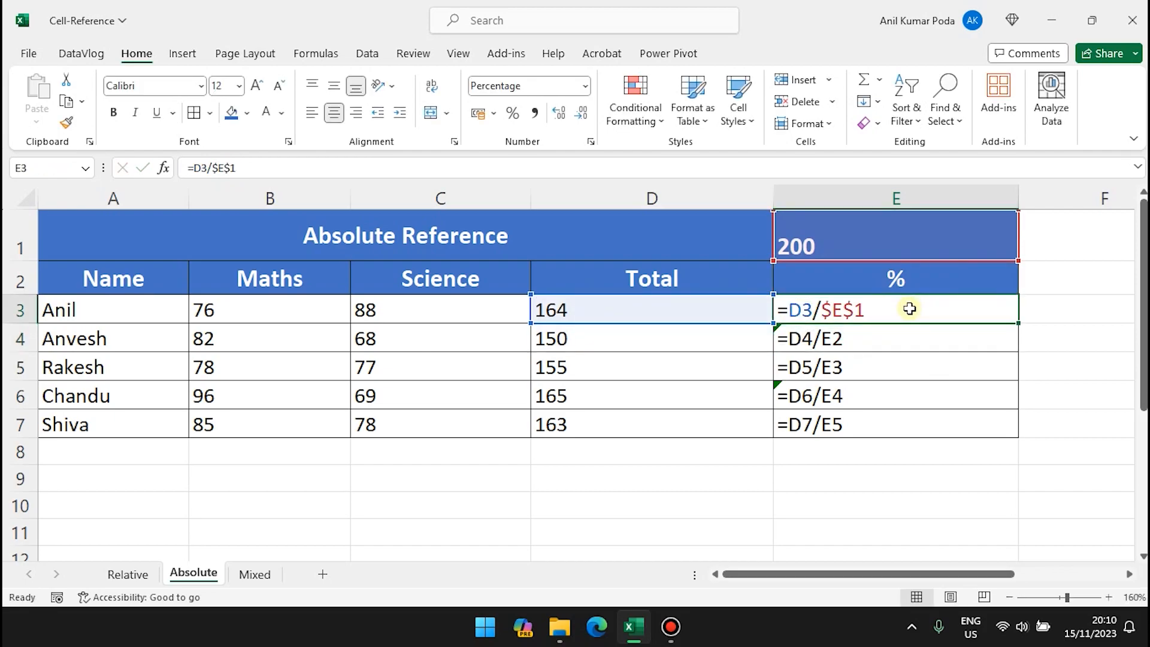
pyautogui.moveTo(1018, 324); pyautogui.dragTo(1030, 425)
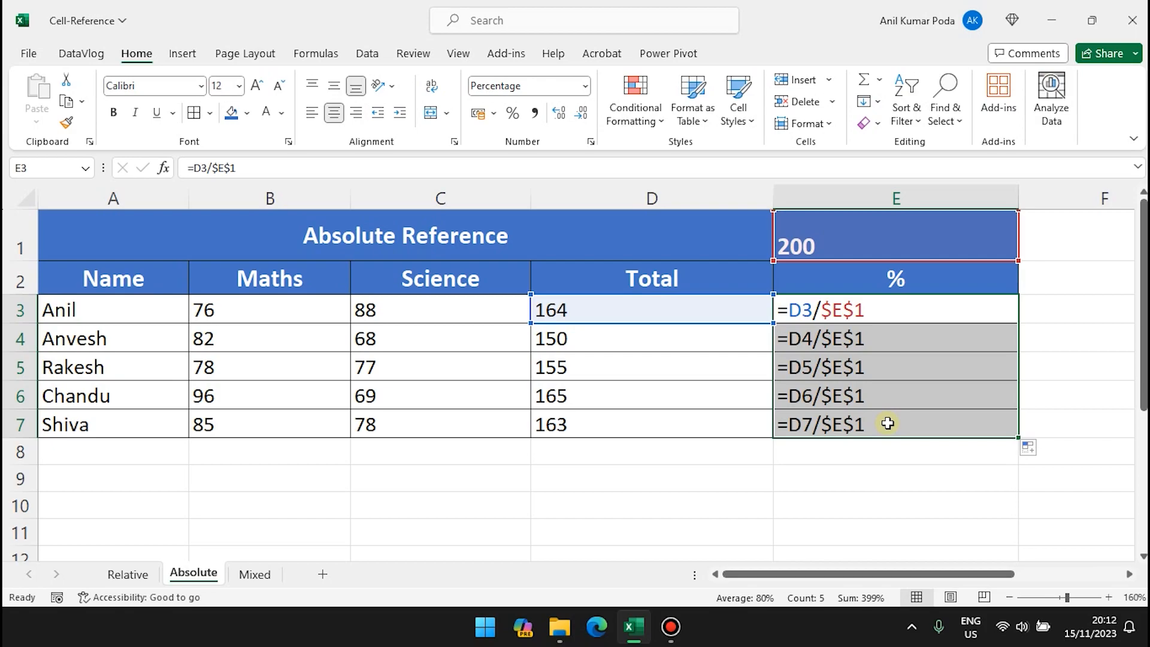
pyautogui.hotkey('ctrl', '`')
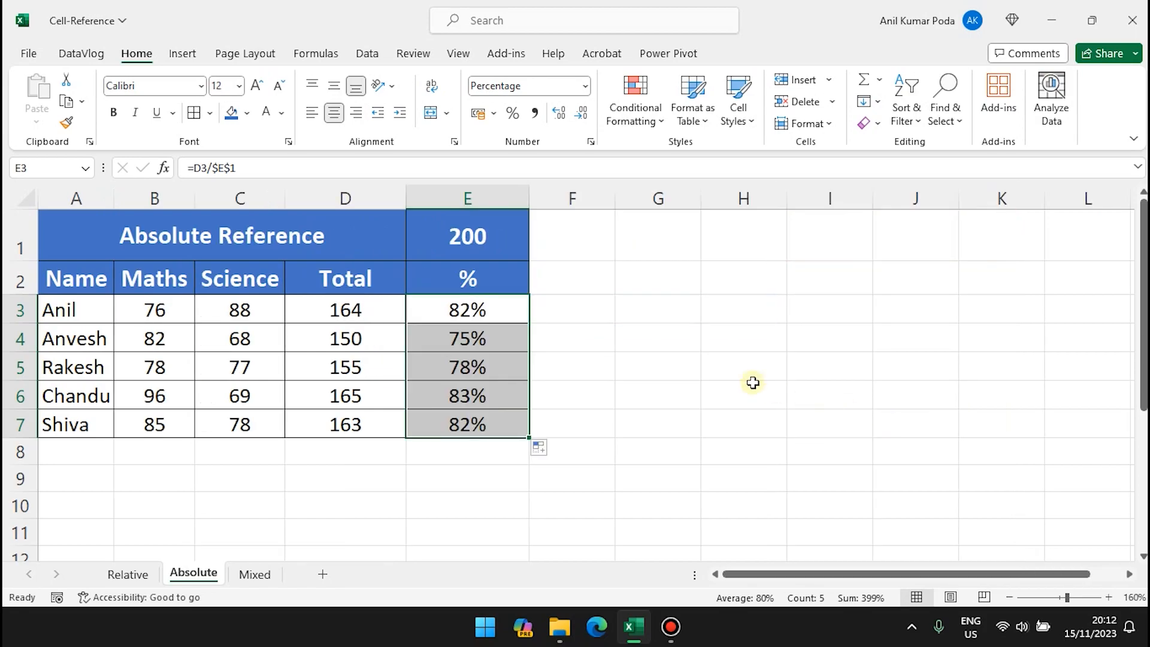
pyautogui.click(564, 364)
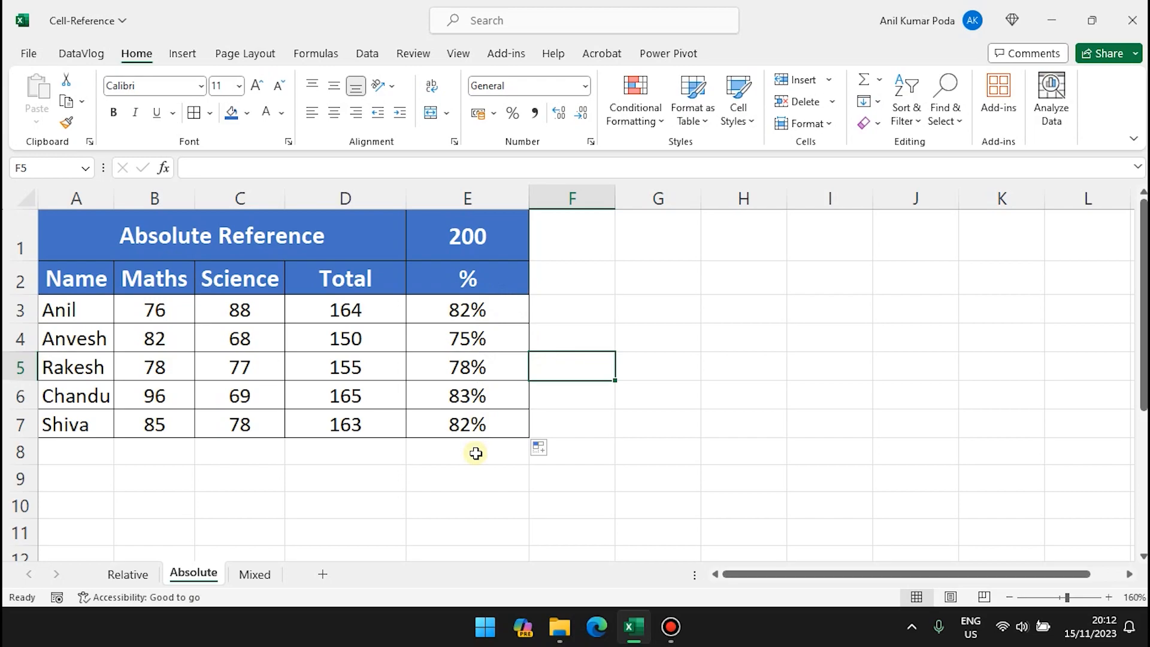
# On the Mixed sheet, enter the formula =A3*B2 in cell B3 to multiply the row header by the column header
pyautogui.click(257, 574)
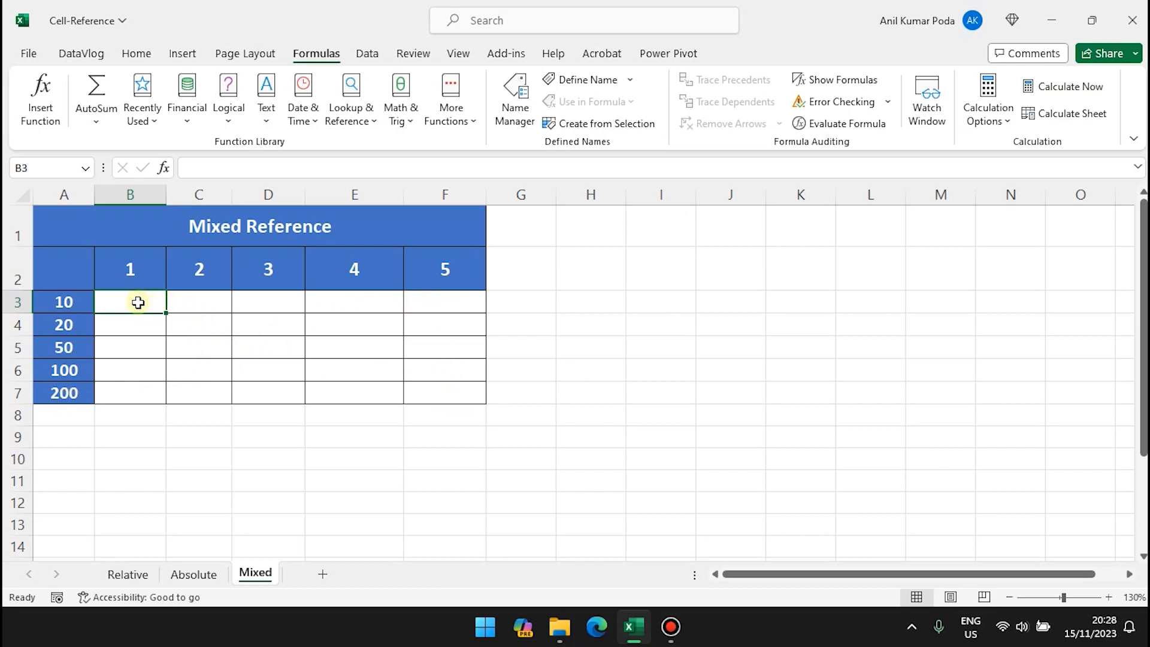
pyautogui.write('=')
pyautogui.click(44, 306)
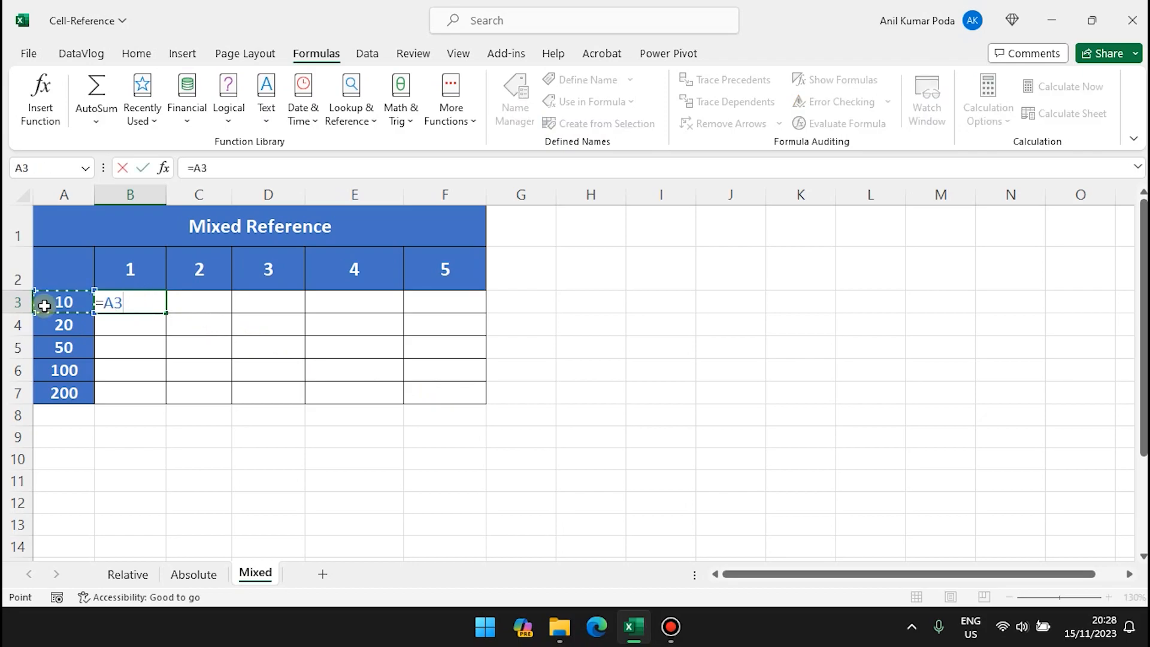
pyautogui.write('*')
pyautogui.click(155, 269)
pyautogui.press('Return')
# Fill the relative formula from B3 down through B7 and display the sheet's formulas
pyautogui.click(150, 303)
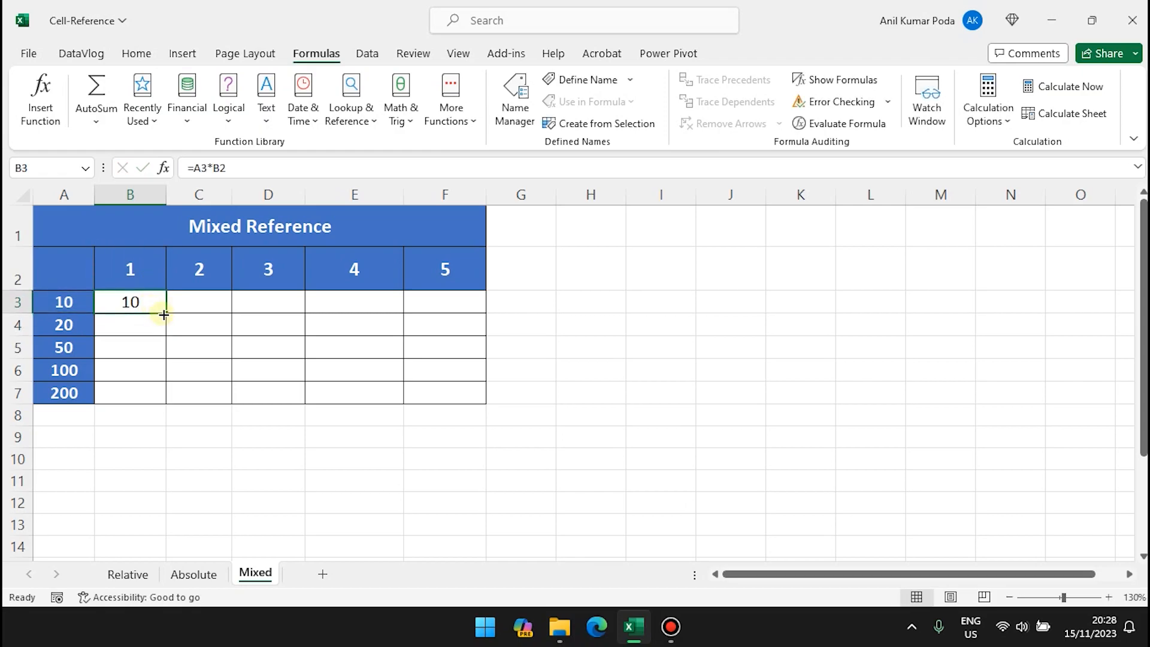
pyautogui.moveTo(165, 312); pyautogui.dragTo(165, 404)
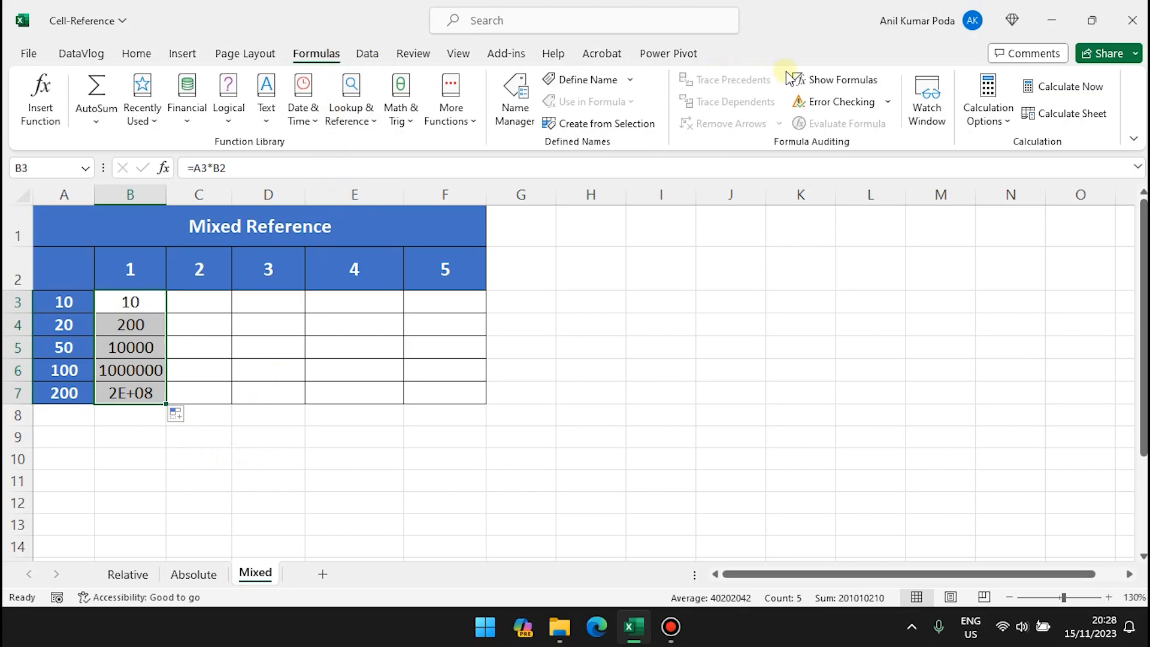
pyautogui.click(832, 79)
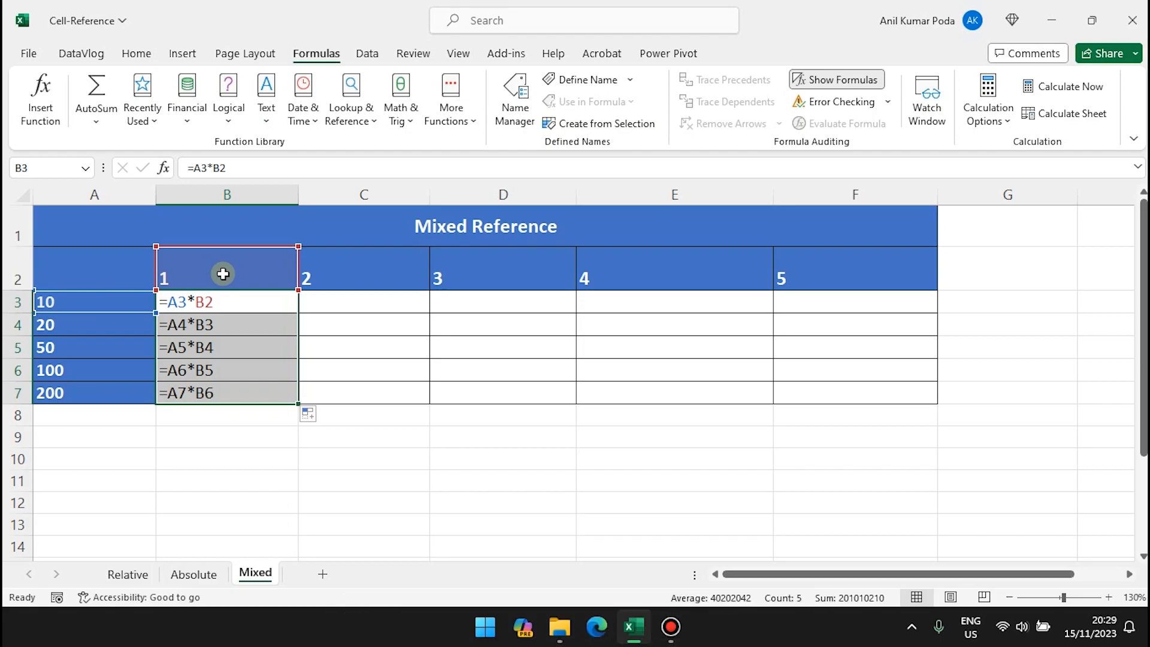
# Change the formula in B3 to =A3*B$2 to lock the row of the column header reference
pyautogui.click(223, 301)
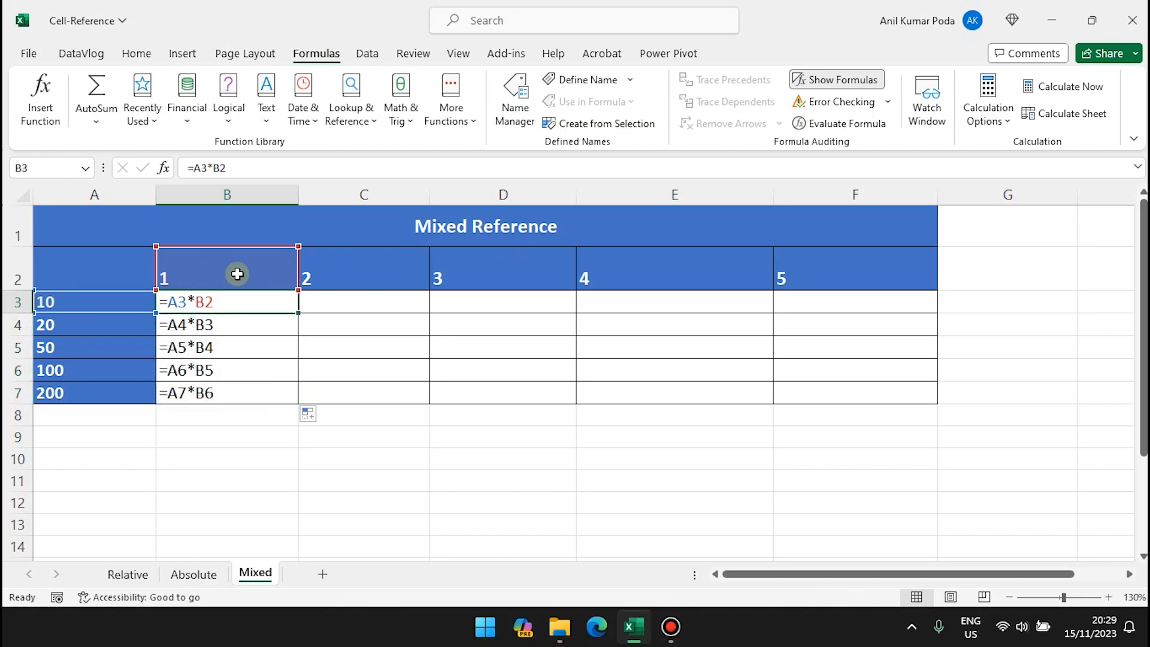
pyautogui.click(227, 168)
pyautogui.press('Left')
pyautogui.write('$')
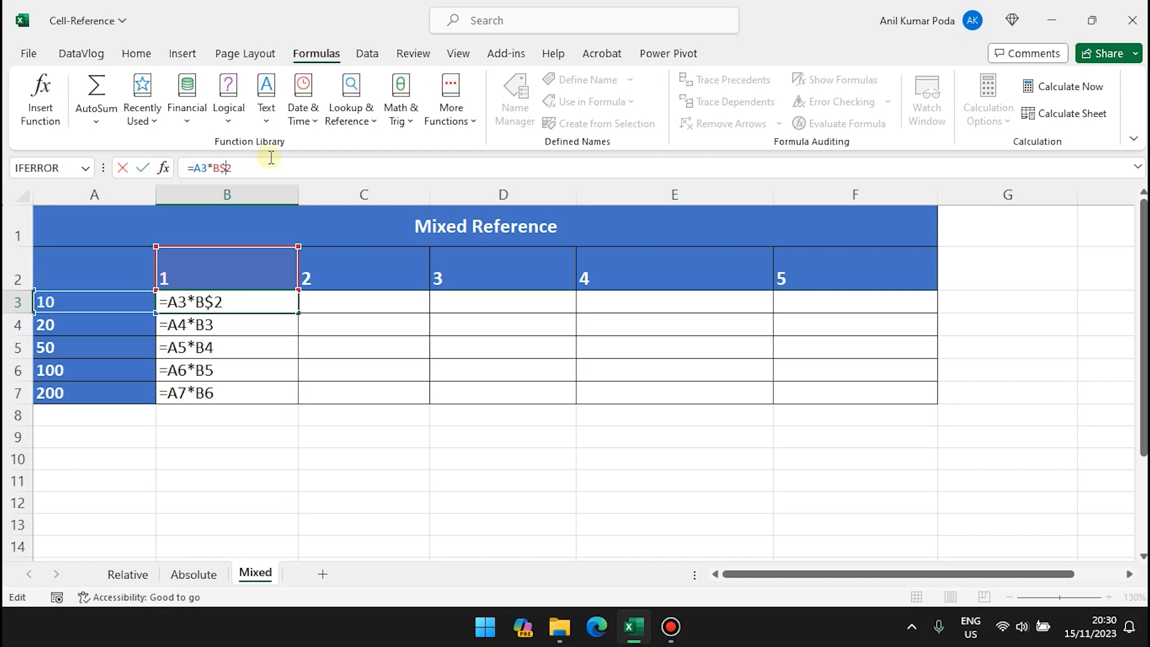
pyautogui.press('Return')
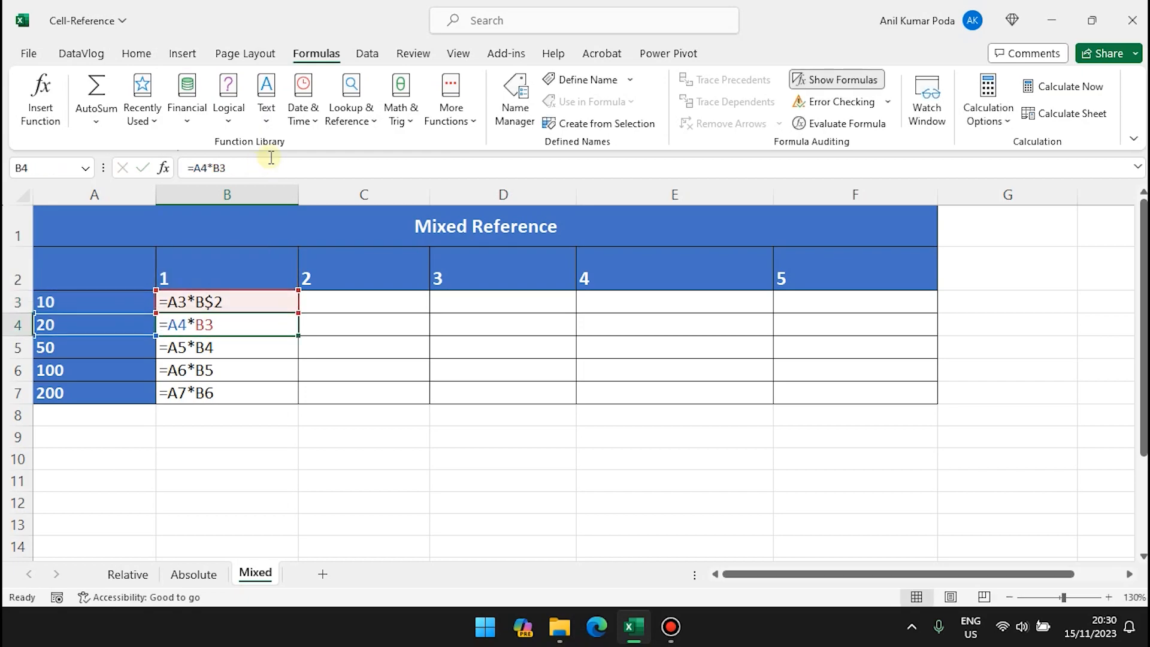
# Fill the B3 formula down through B7 and across through column F, checking both the values and the formulas
pyautogui.click(240, 302)
pyautogui.moveTo(298, 313); pyautogui.dragTo(293, 396)
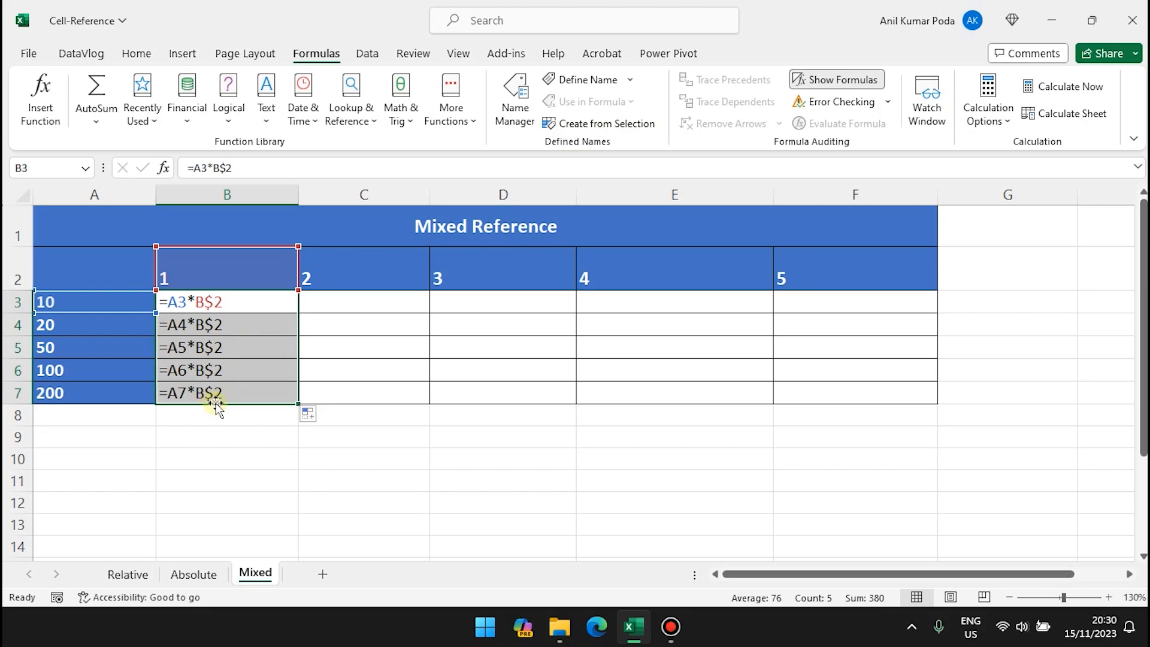
pyautogui.hotkey('ctrl', '`')
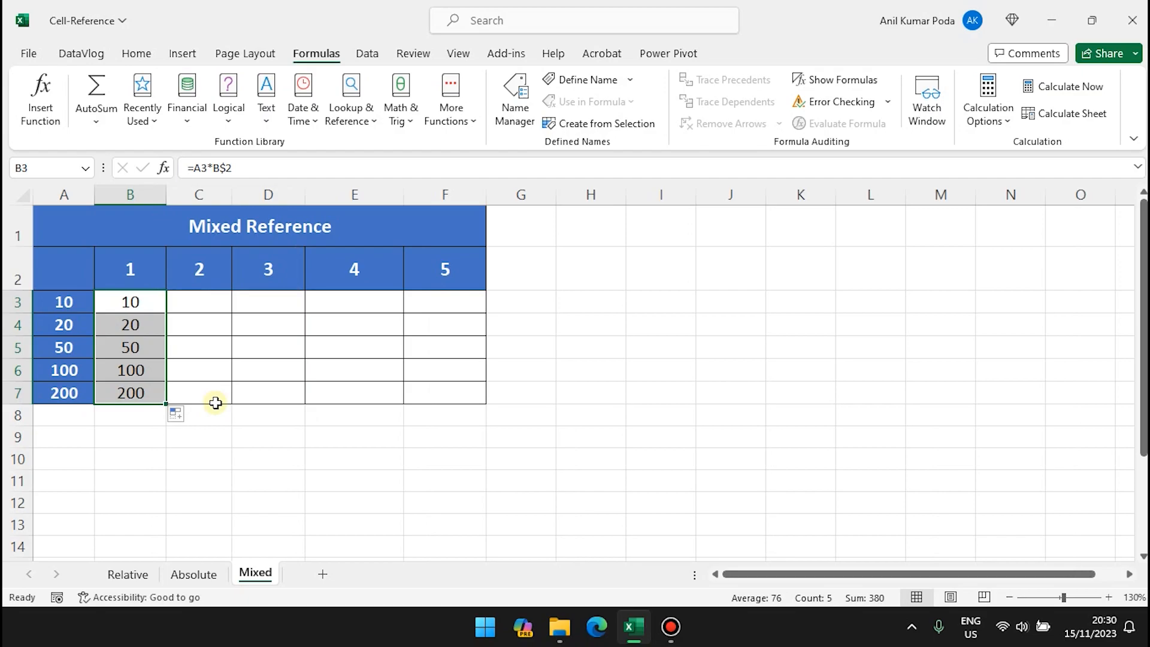
pyautogui.moveTo(166, 404); pyautogui.dragTo(460, 396)
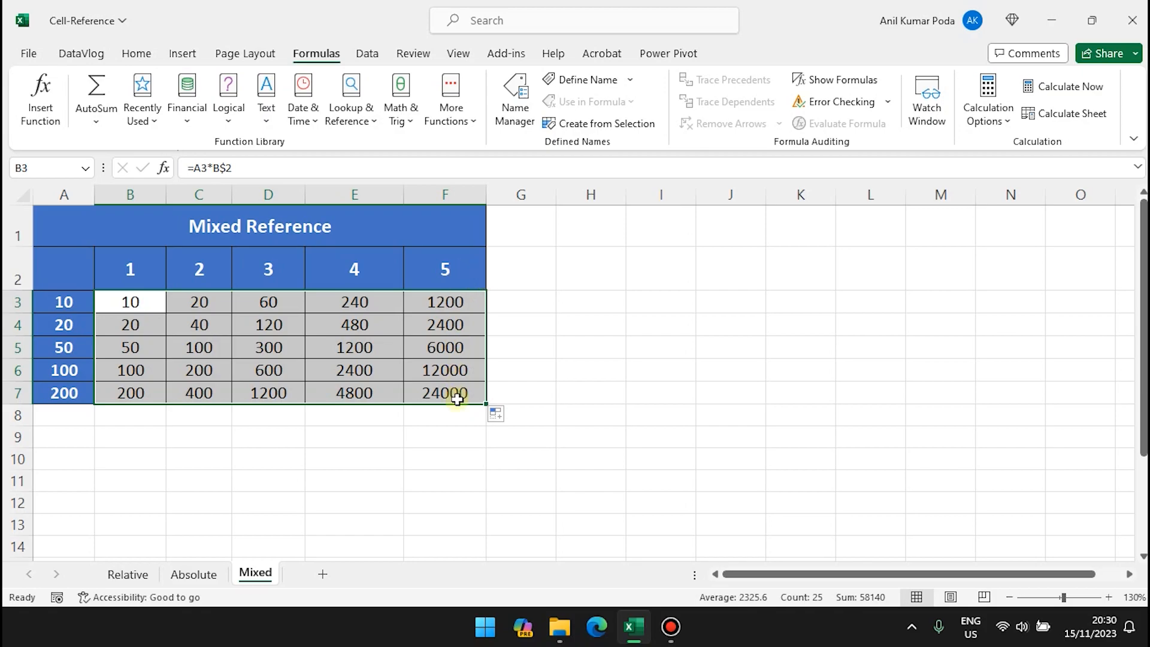
pyautogui.hotkey('ctrl', '`')
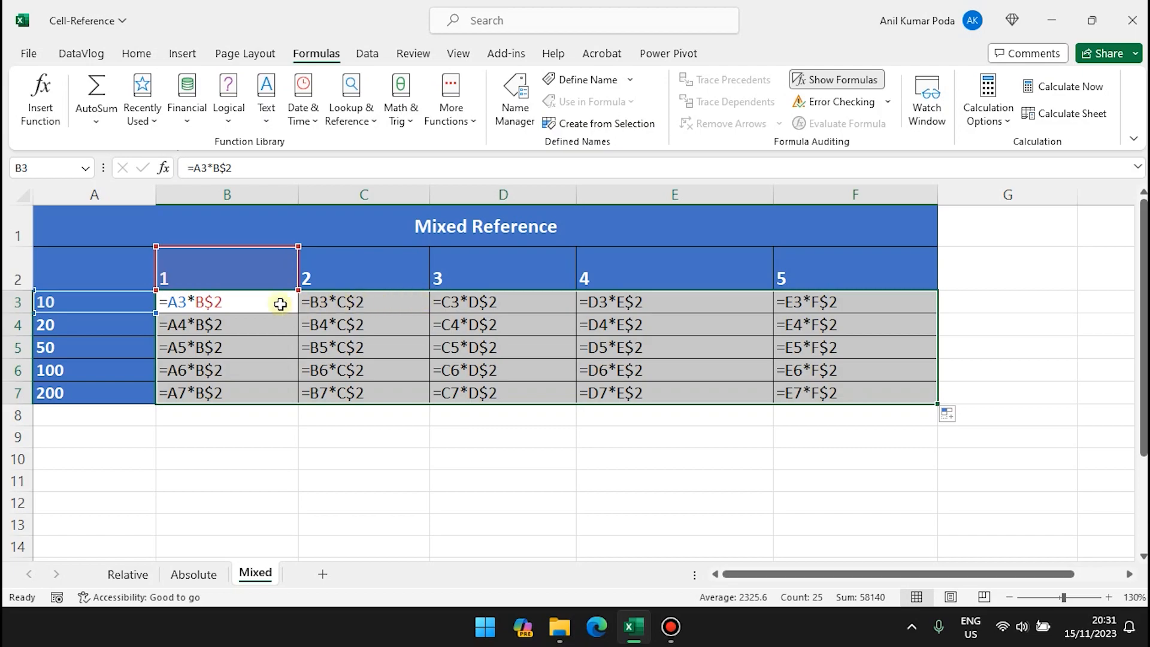
# Change the formula in B3 to =$A3*B$2 to lock the column of the row header reference
pyautogui.click(238, 306)
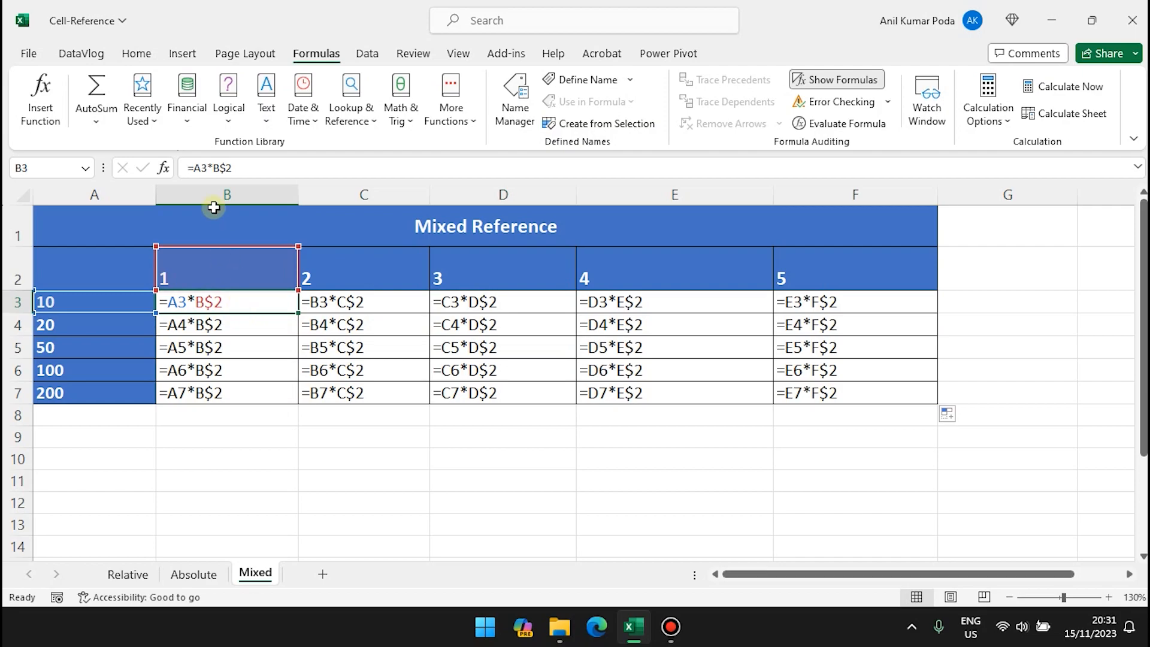
pyautogui.click(197, 167)
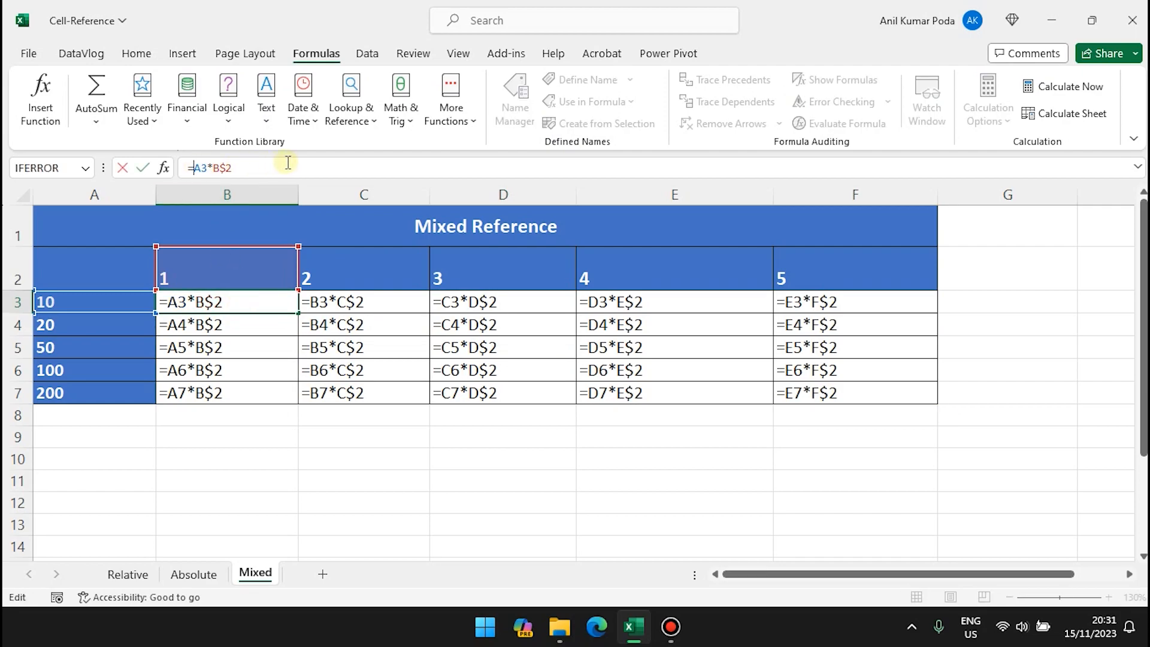
pyautogui.write('$')
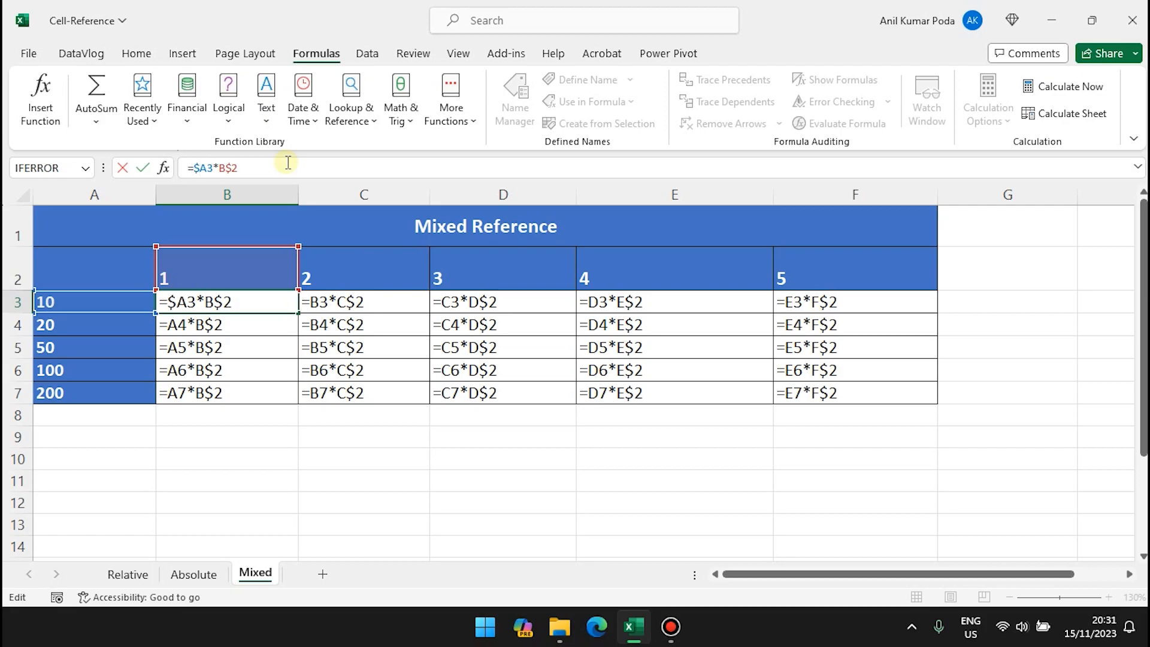
pyautogui.press('Return')
# Fill the B3 formula throughout B3:F7, switch back to calculated values, and select B3
pyautogui.click(288, 302)
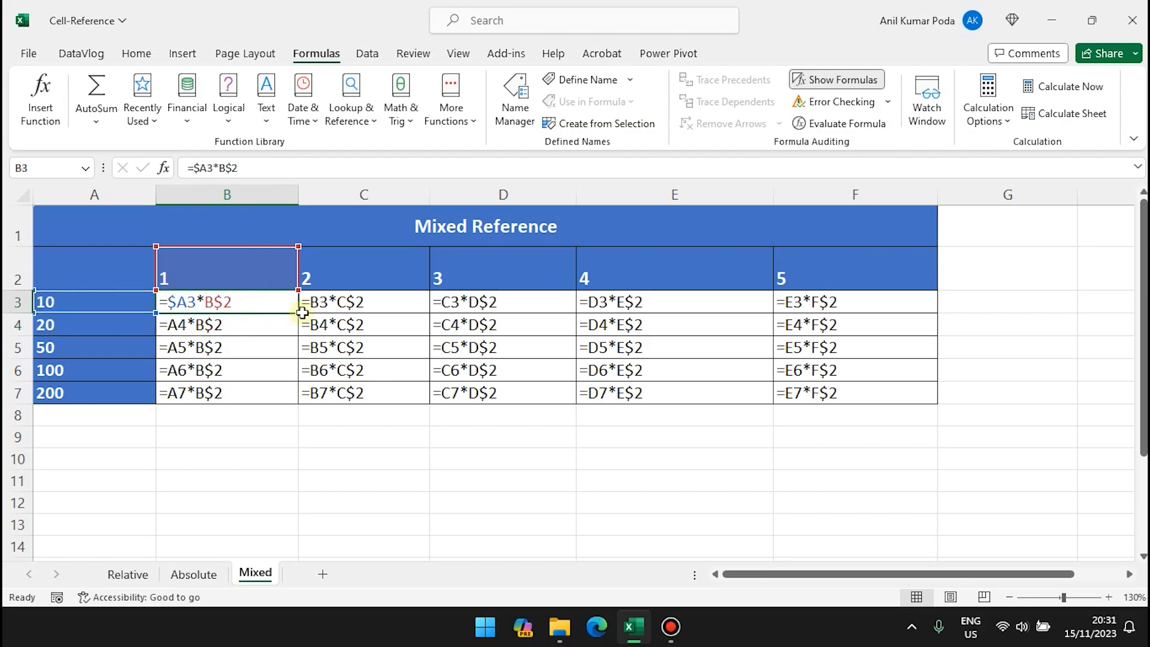
pyautogui.moveTo(298, 312); pyautogui.dragTo(921, 393)
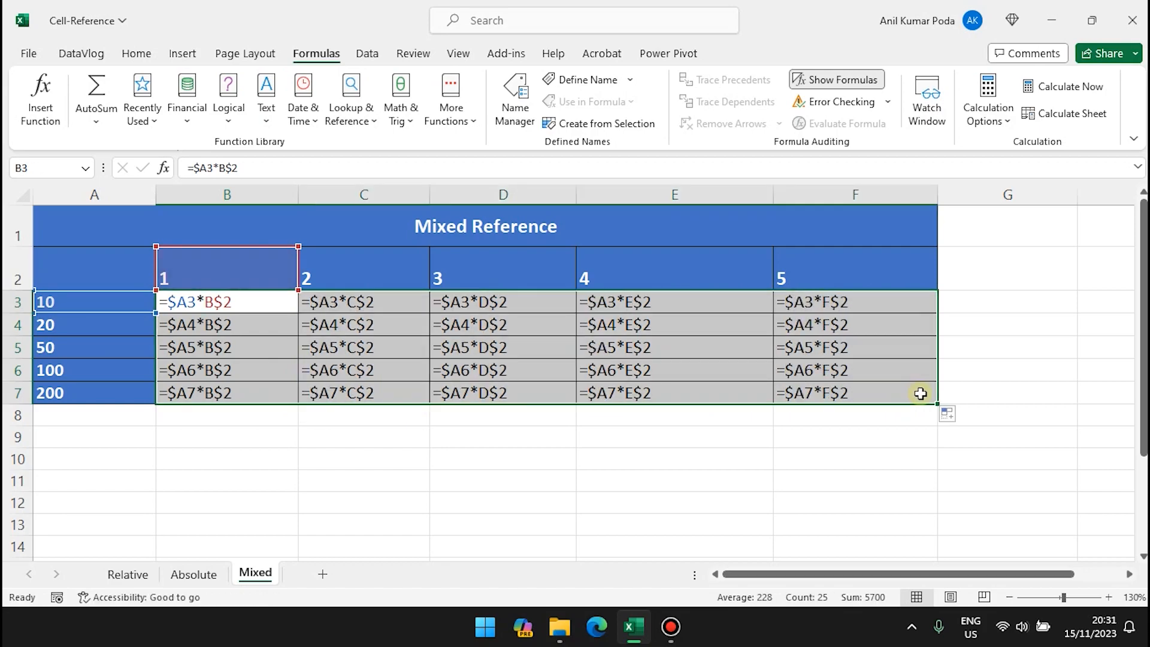
pyautogui.hotkey('ctrl', '`')
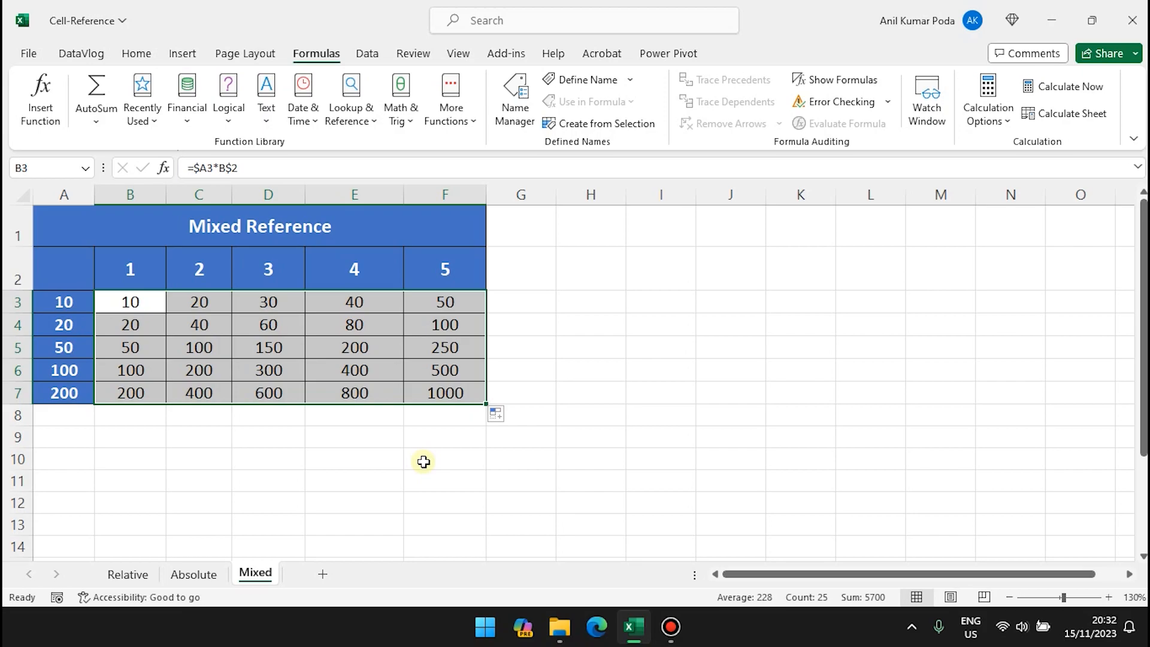
pyautogui.click(137, 306)
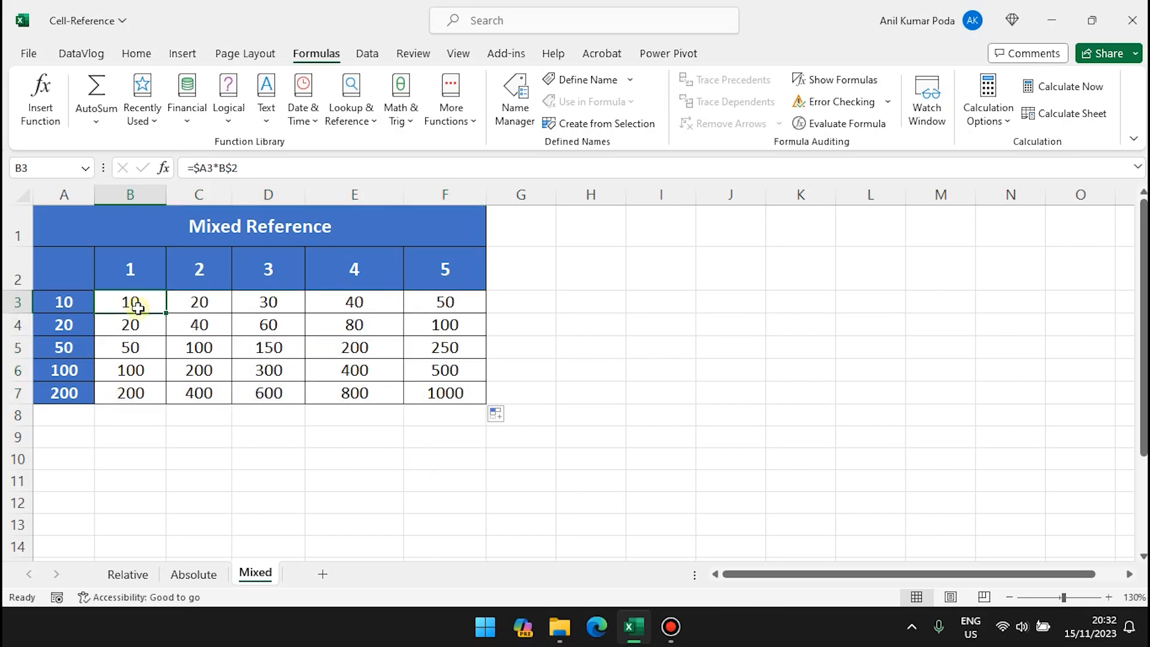